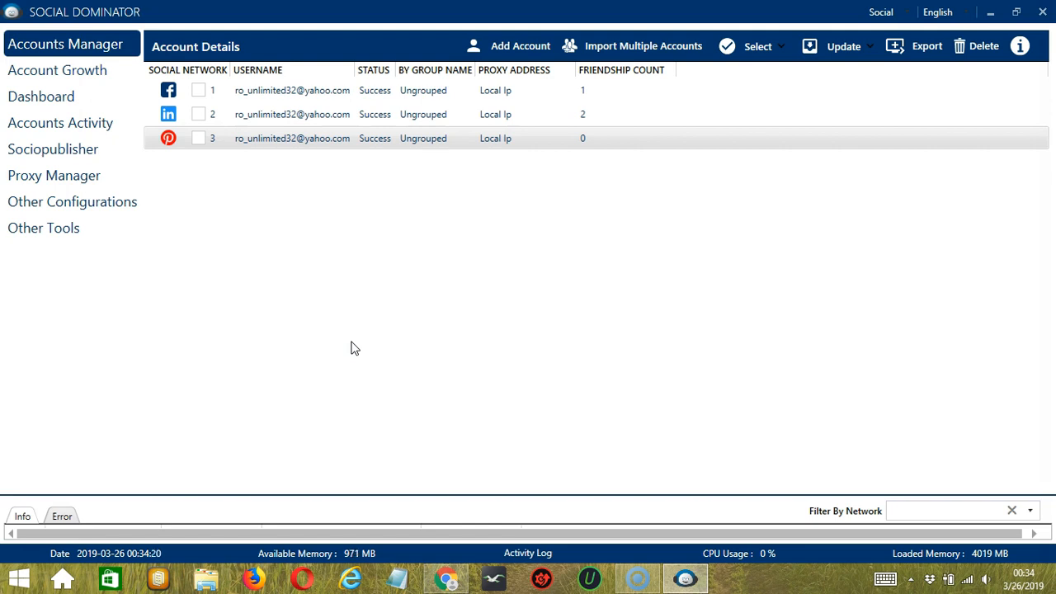
Open the Pin Scraper configuration in the account activity of the Pinterest account
right_click(277, 141)
left_click(220, 221)
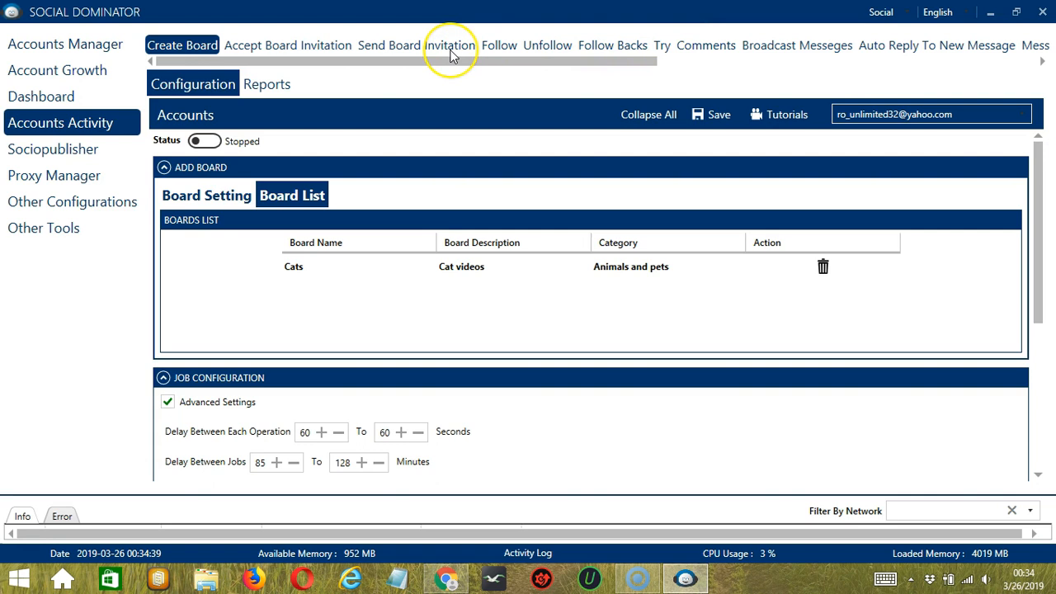
left_click_drag(519, 64, 759, 87)
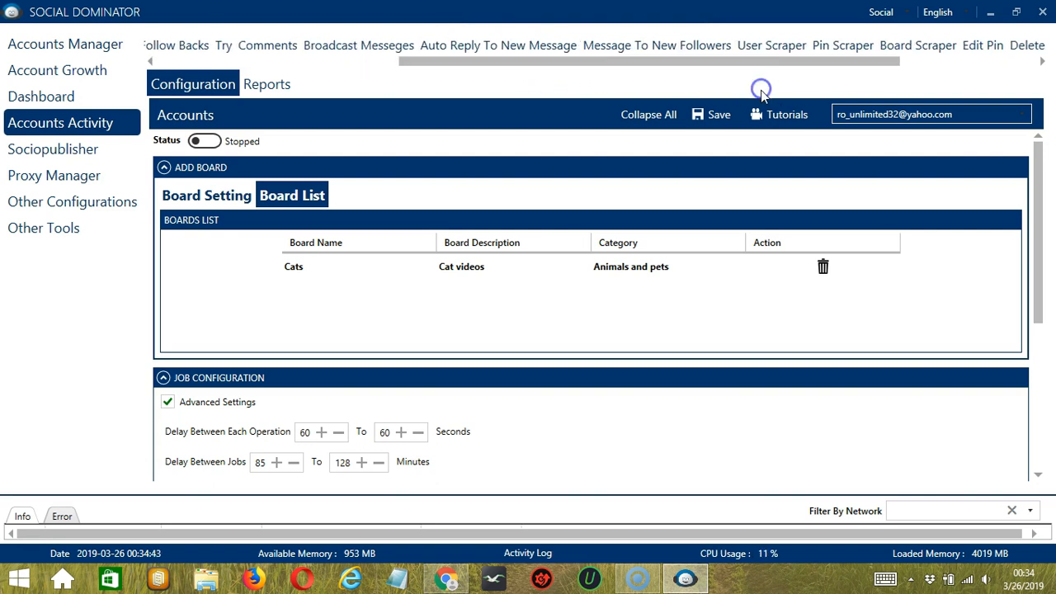
left_click(837, 47)
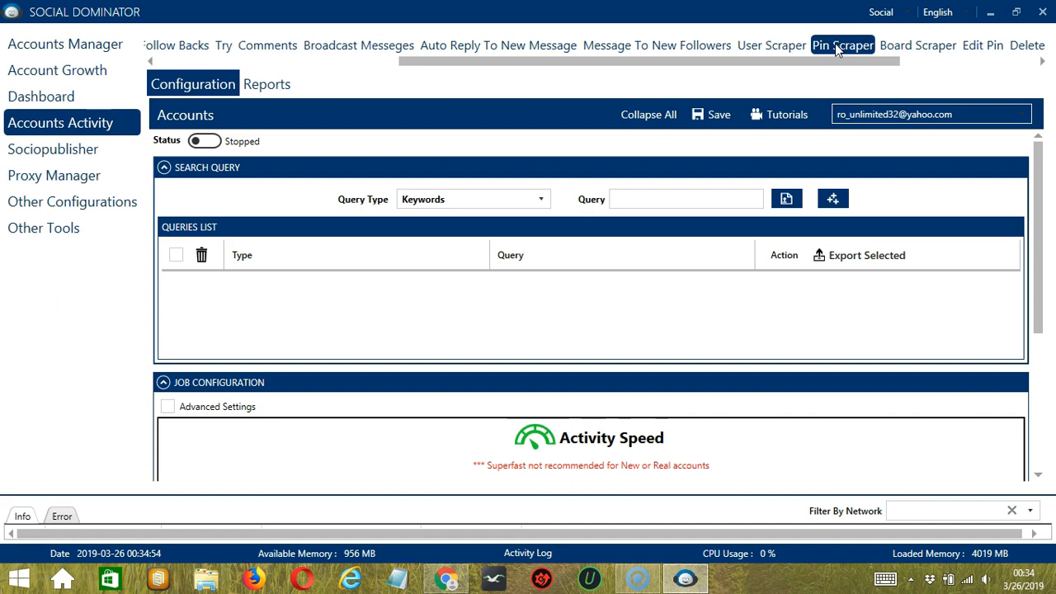
left_click(800, 49)
left_click(543, 199)
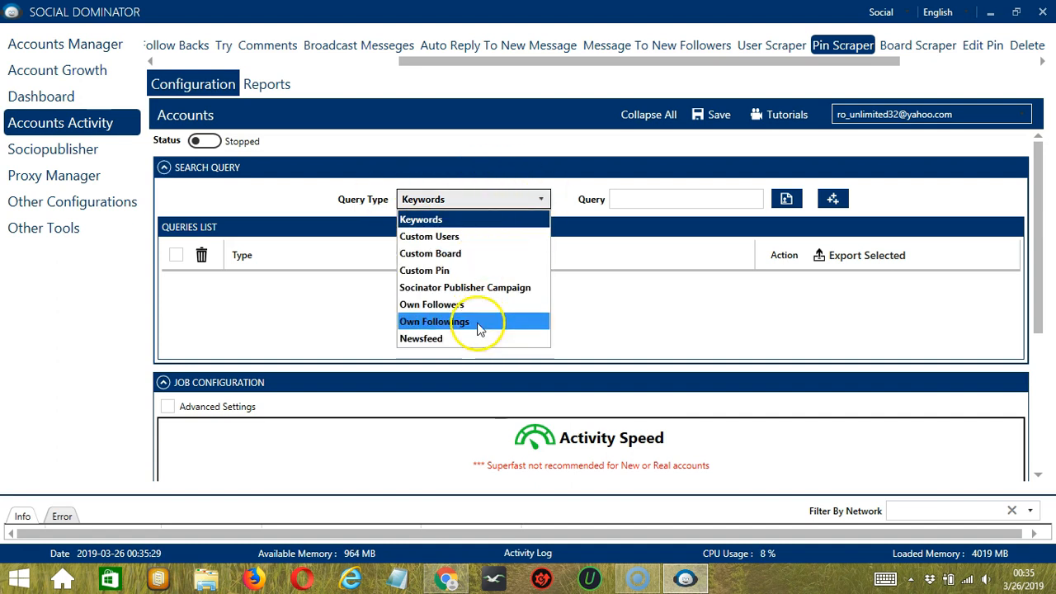
left_click(635, 204)
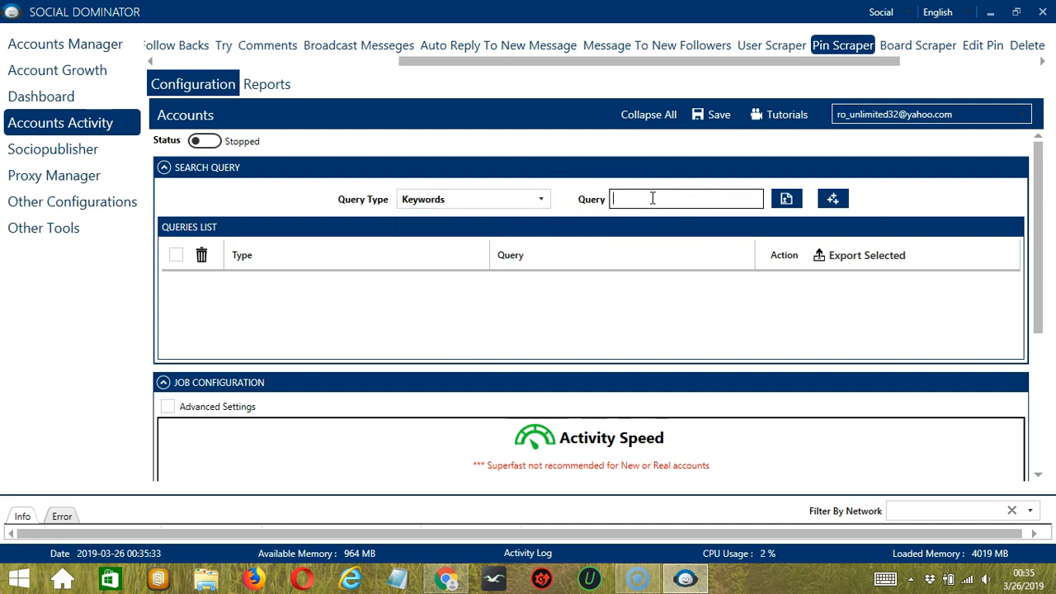
left_click(787, 200)
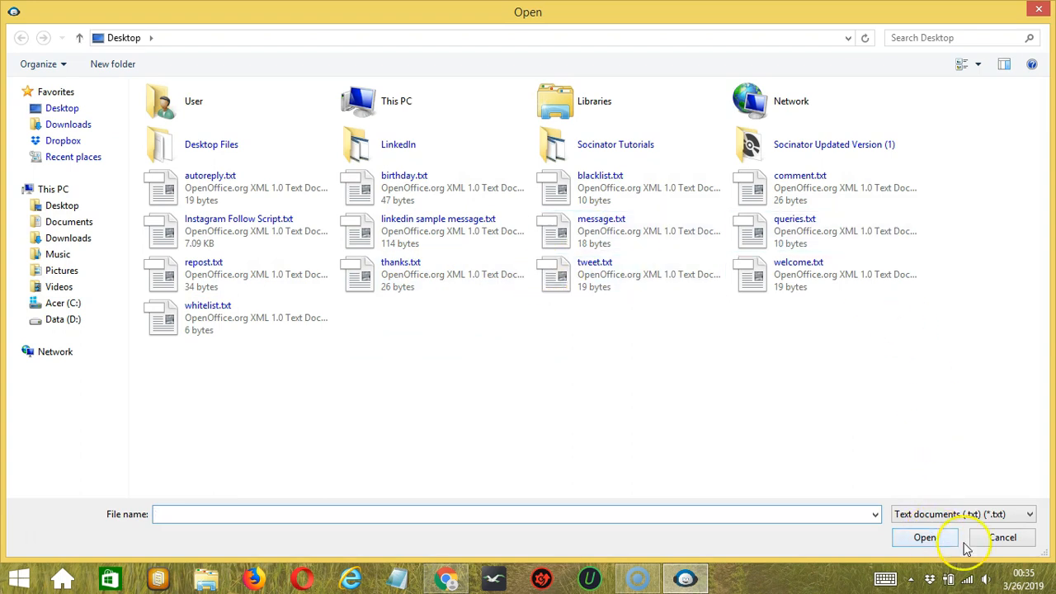
left_click(1002, 538)
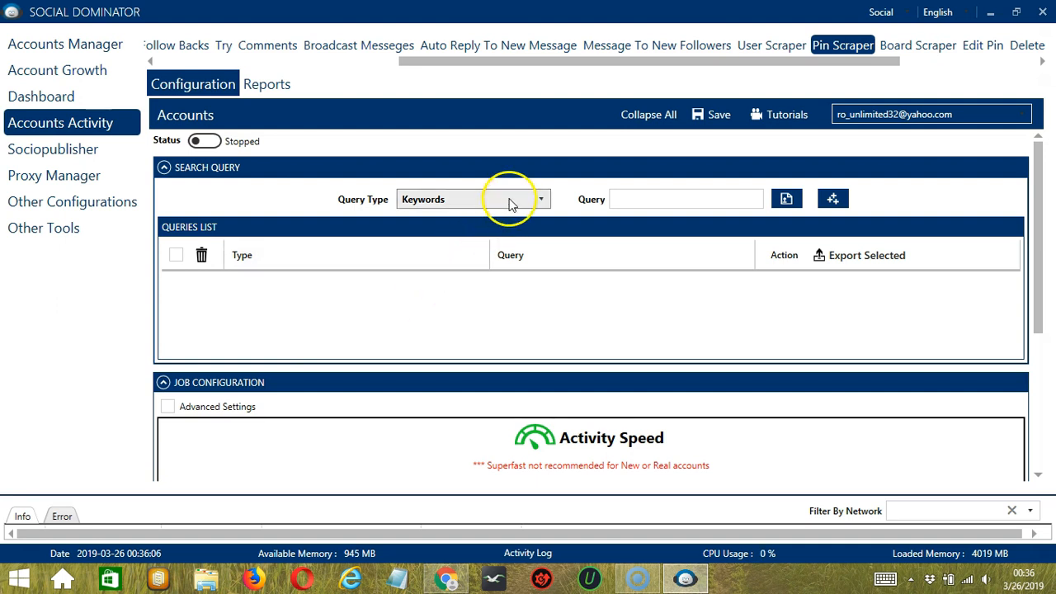
Add a Keywords query for "pets" to the queries list
left_click(642, 199)
type("pets")
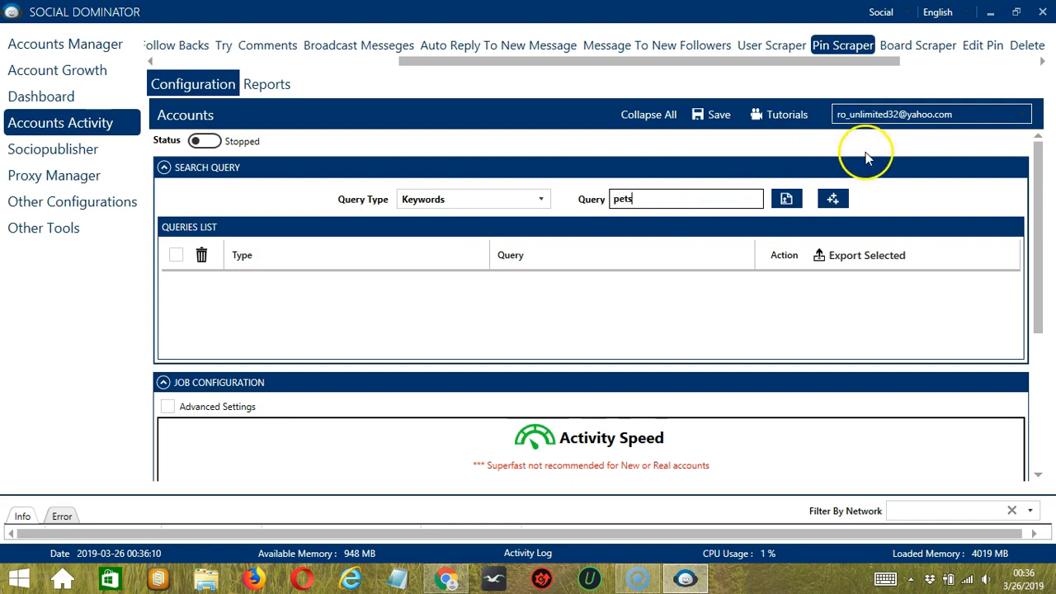
left_click(833, 198)
left_click(655, 330)
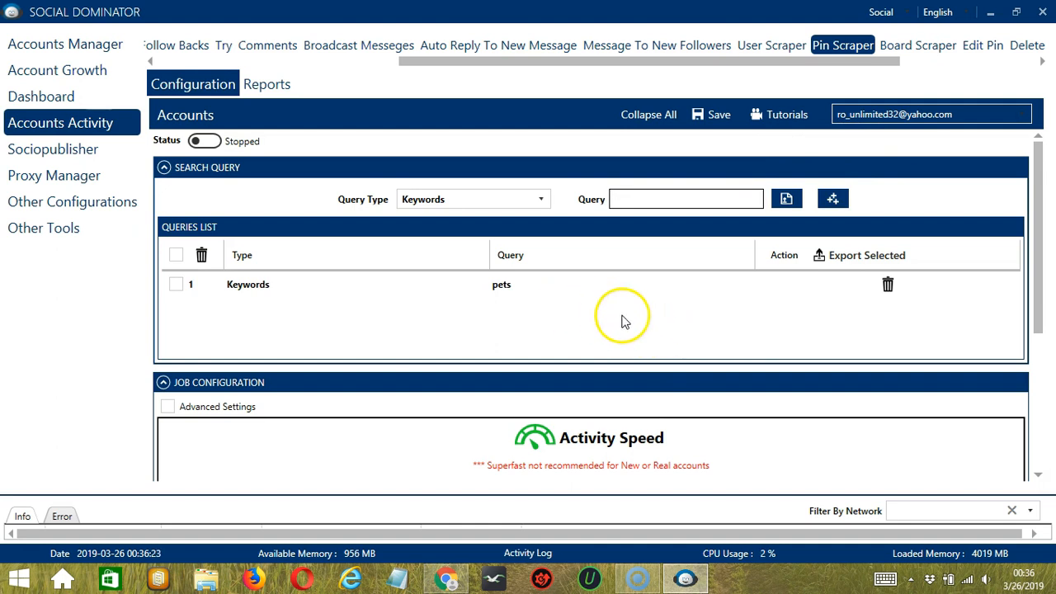
Add a Custom Users query with the username cutesypoohcom, copied from the Pinterest profile's URL in Chrome
left_click(542, 200)
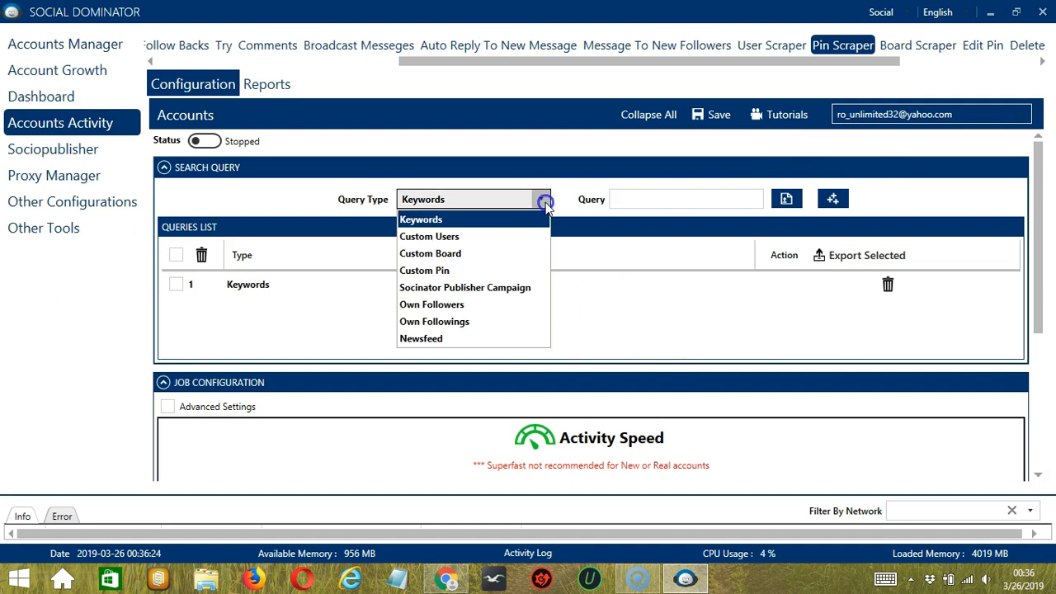
left_click(490, 236)
left_click(545, 312)
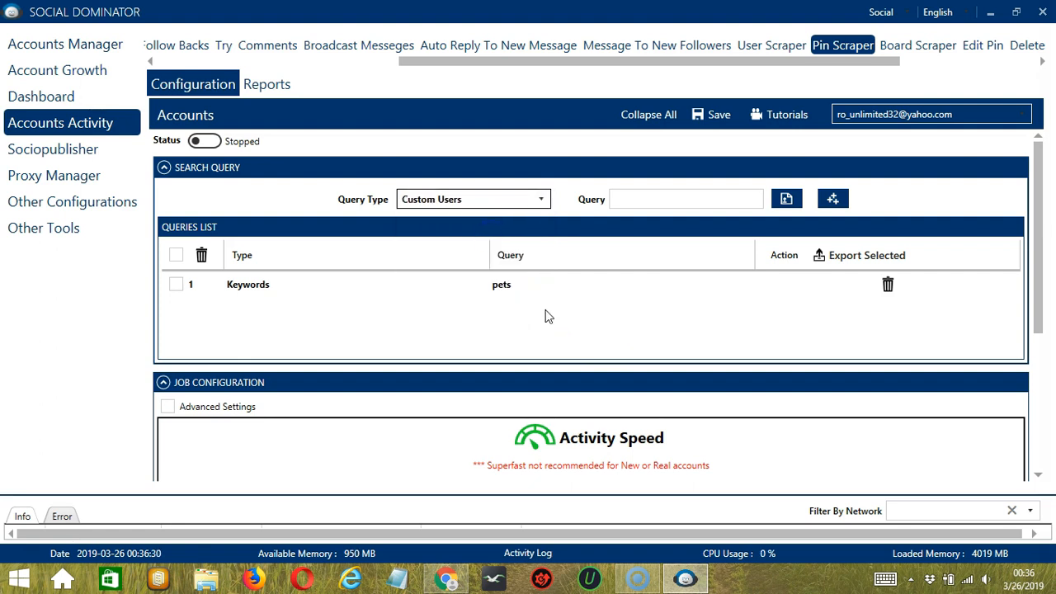
left_click(447, 578)
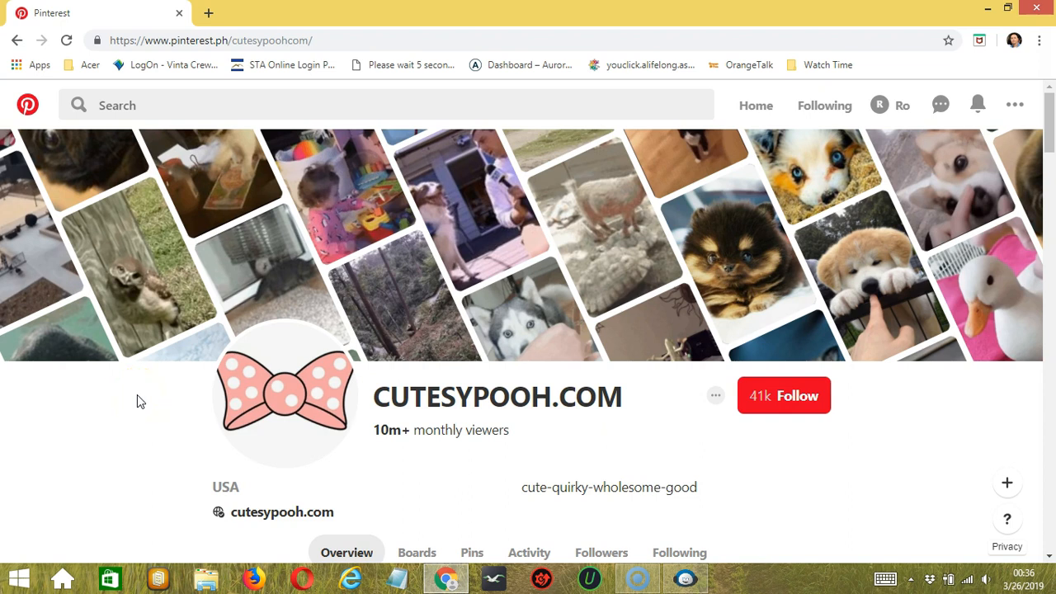
left_click(279, 39)
double_click(278, 41)
double_click(278, 42)
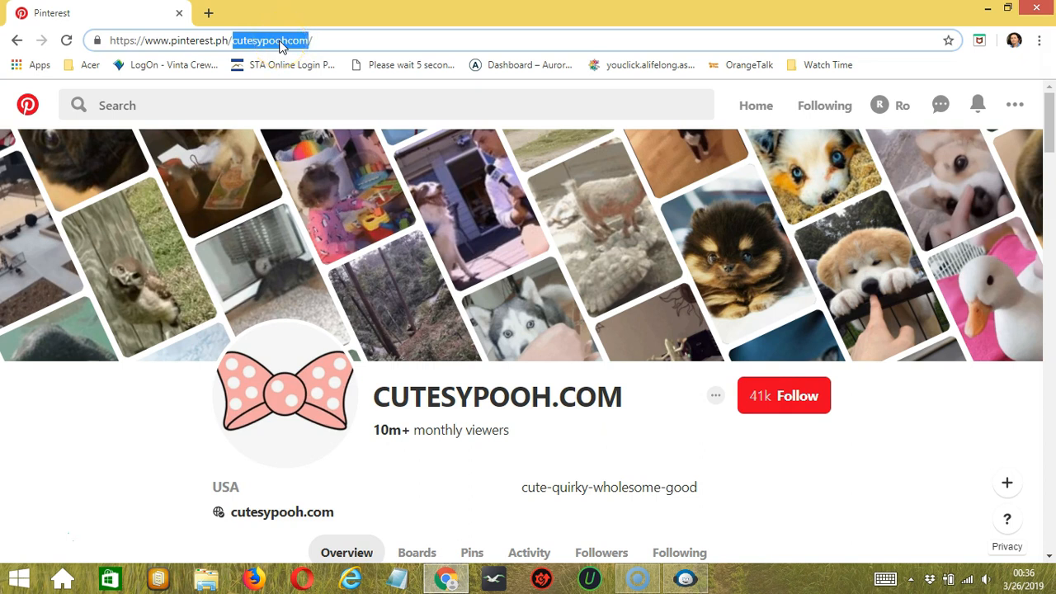
key("ctrl+c")
key("alt+Tab")
left_click(674, 199)
key("ctrl+v")
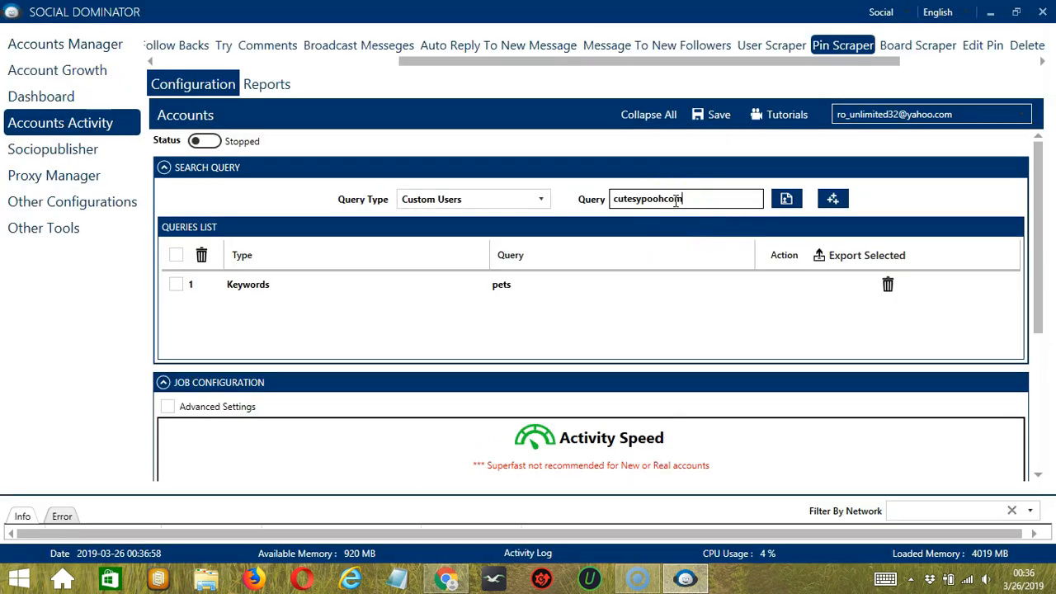
left_click(832, 199)
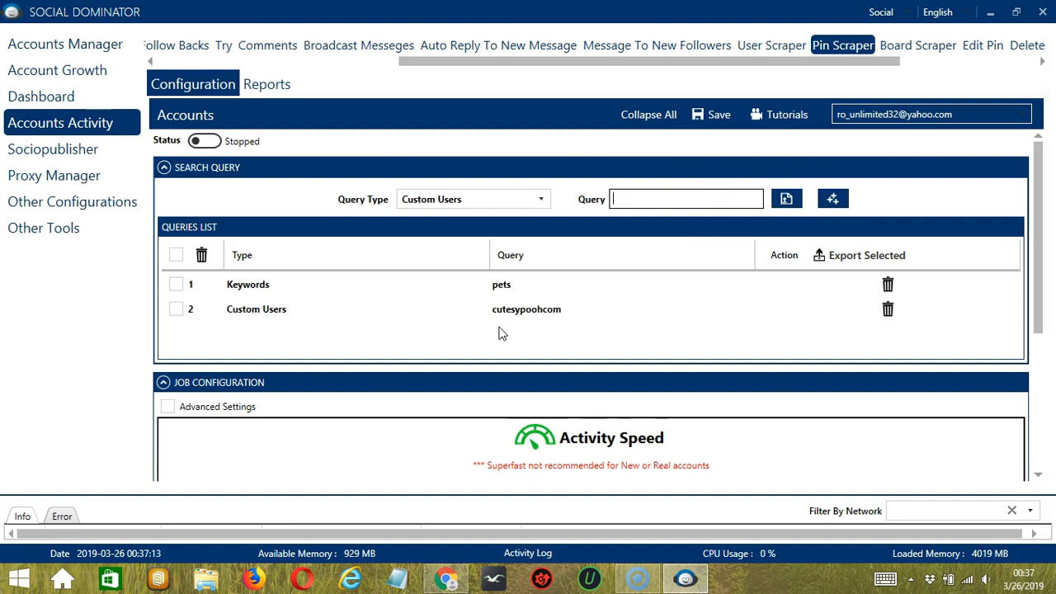
Add a Custom Board query using the URL of the "CATS KITTENS KITTIES" board, copied from Pinterest in Chrome
left_click(541, 200)
left_click(477, 255)
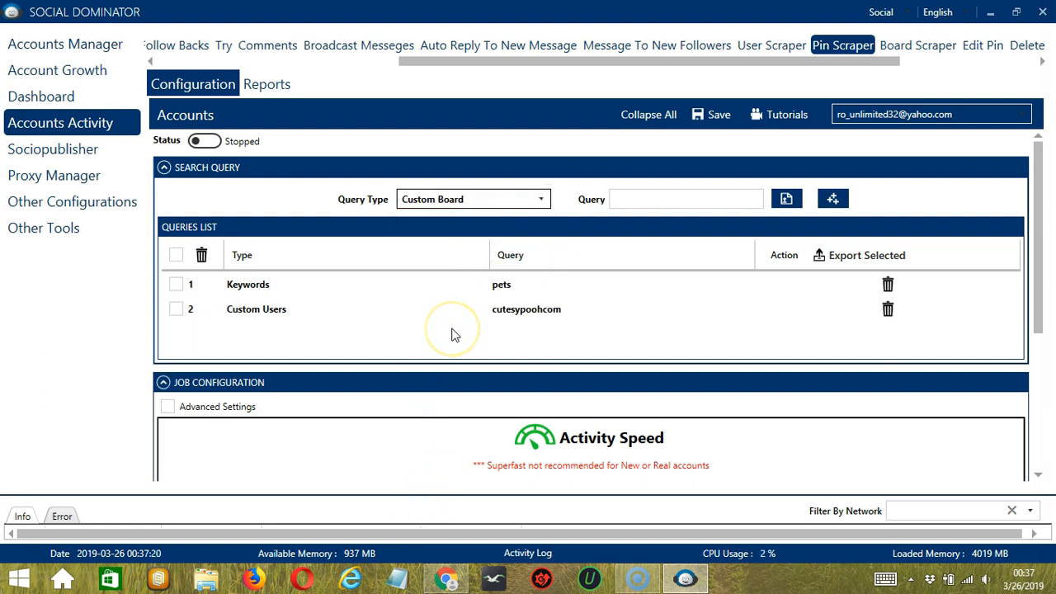
left_click(446, 579)
left_click(128, 328)
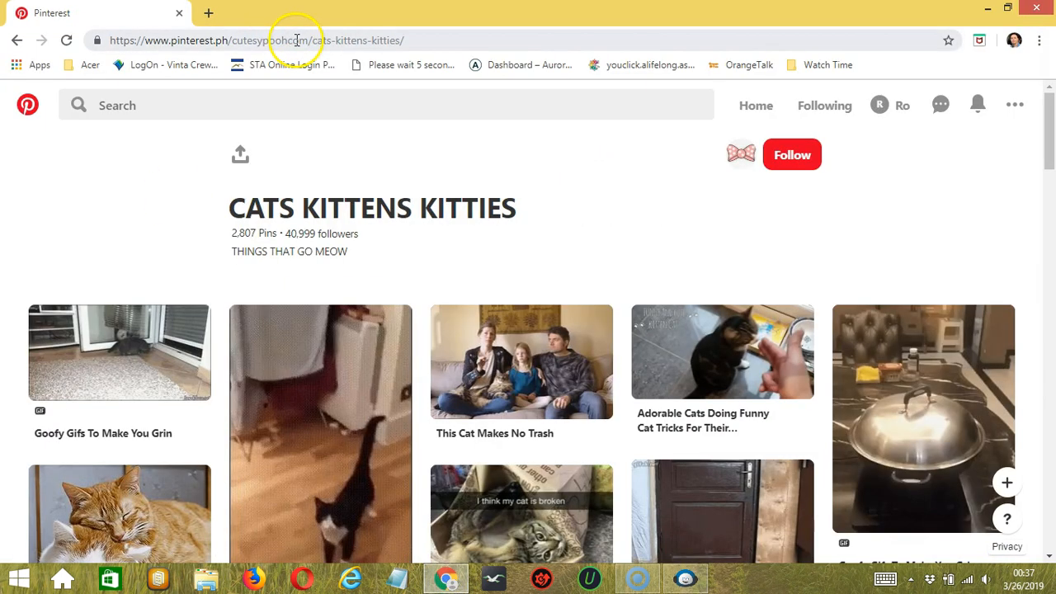
left_click(290, 40)
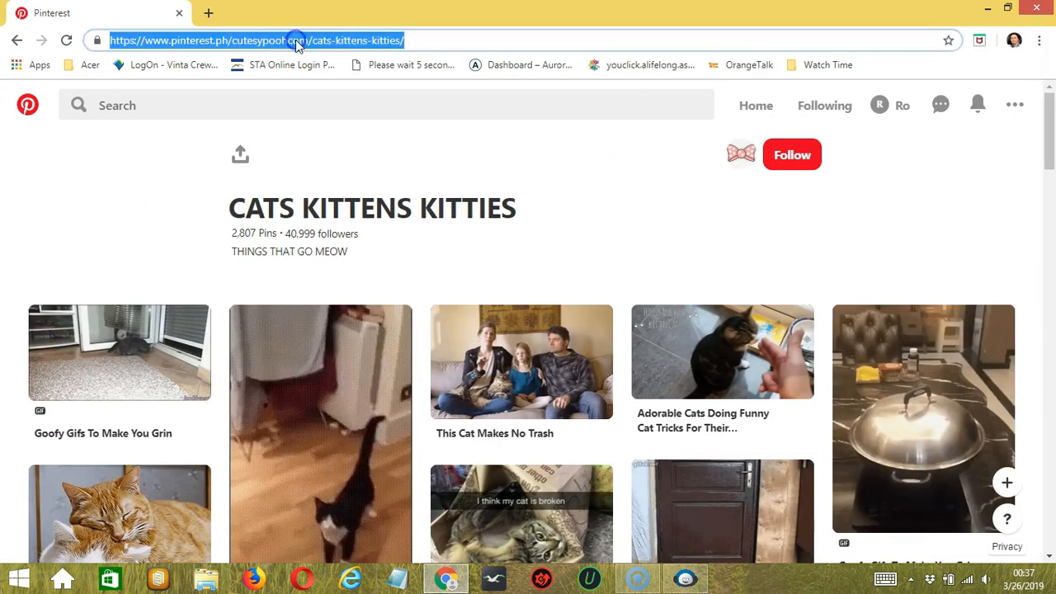
key("alt+Tab")
left_click(652, 198)
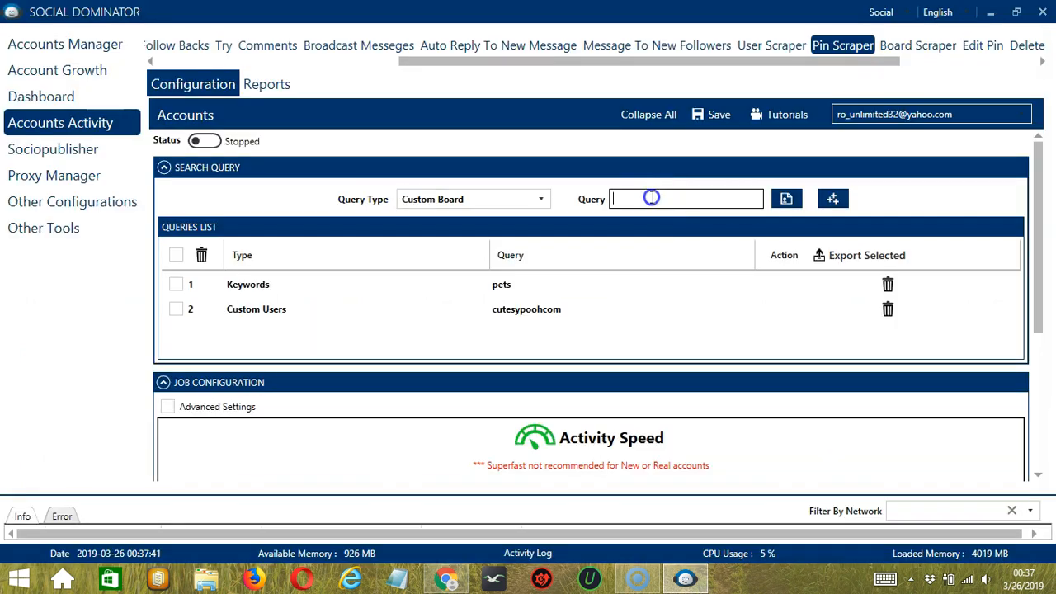
key("ctrl+v")
left_click(834, 198)
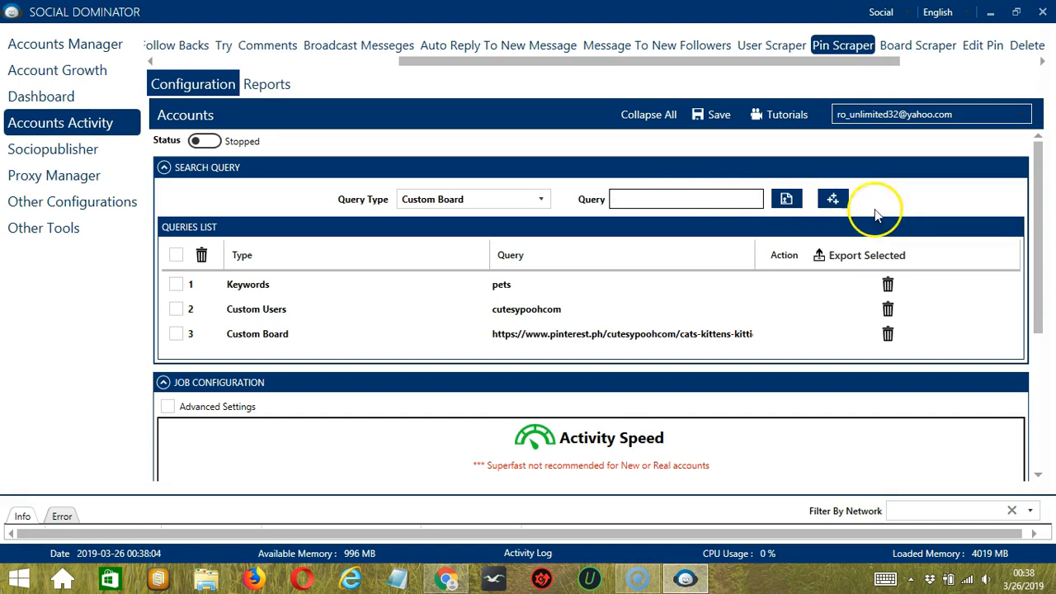
Add a Custom Pin query using the URL of the sleeping cats pin "Goofy Gifs To Make You Grin", copied from that board in Chrome
left_click(538, 201)
left_click(486, 272)
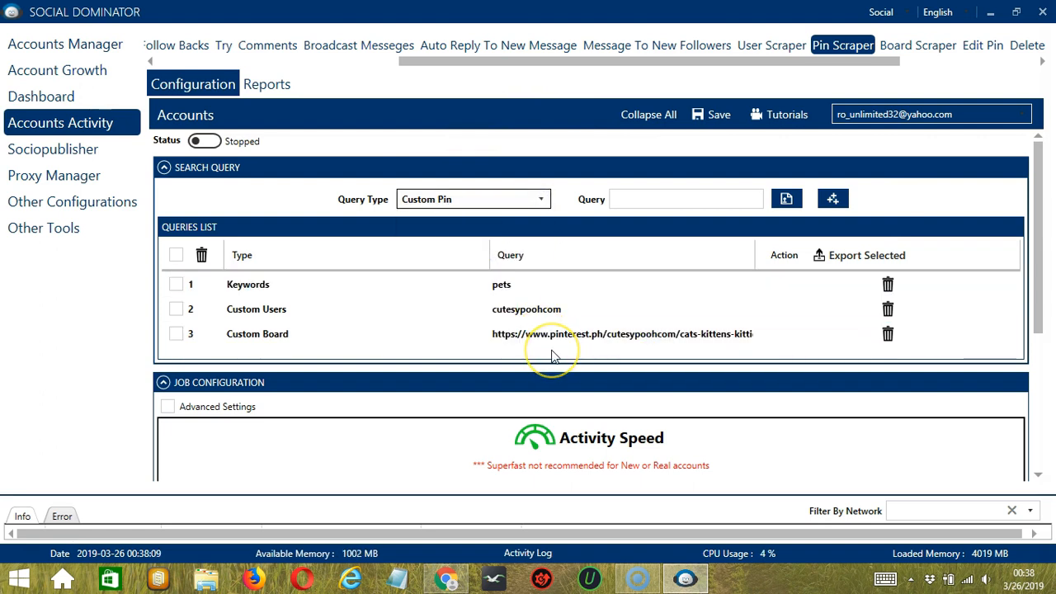
left_click(455, 573)
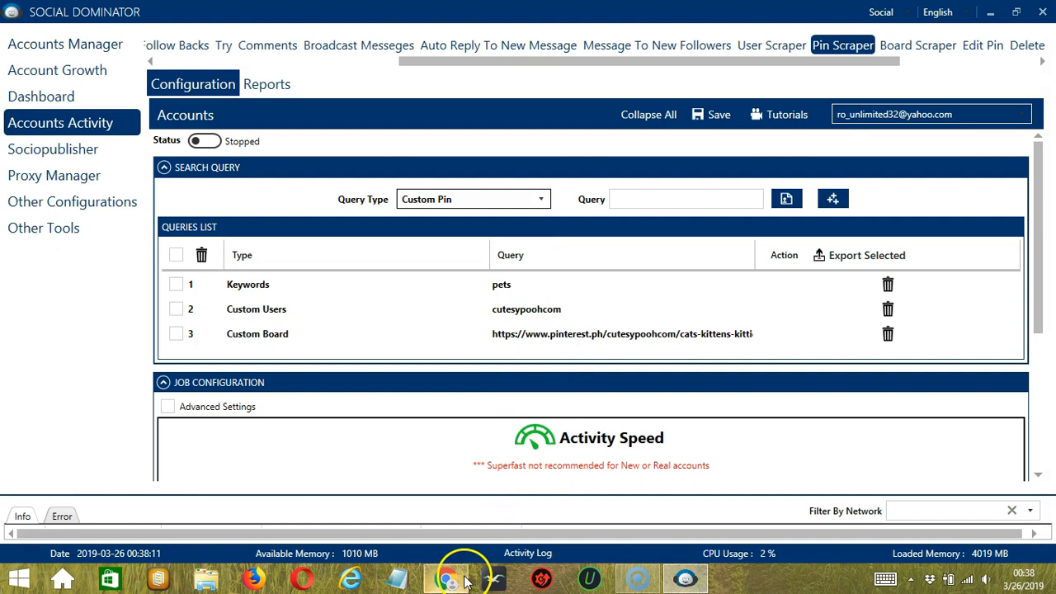
left_click(132, 509)
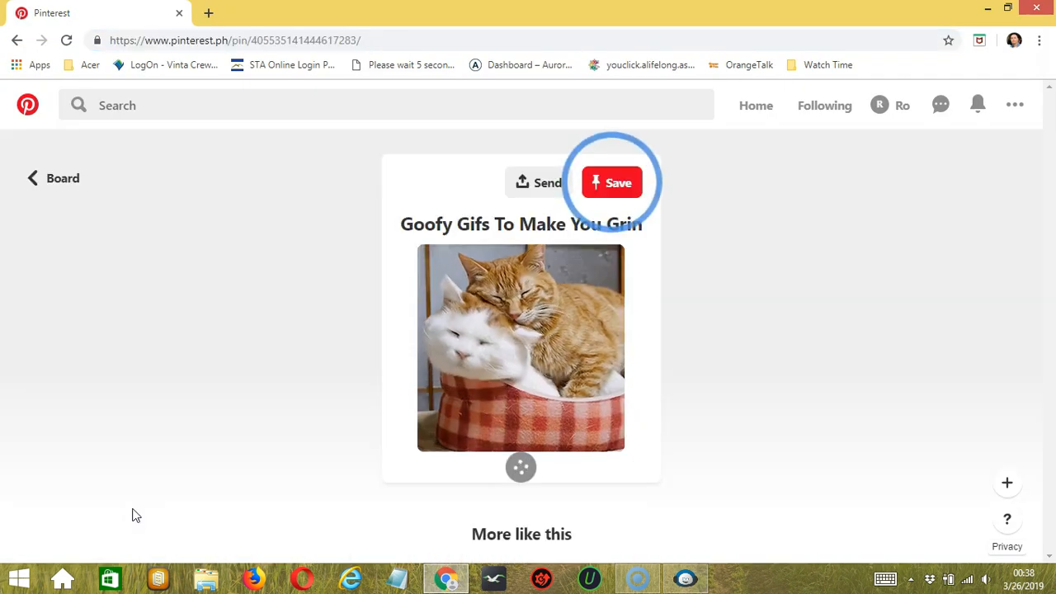
left_click(371, 40)
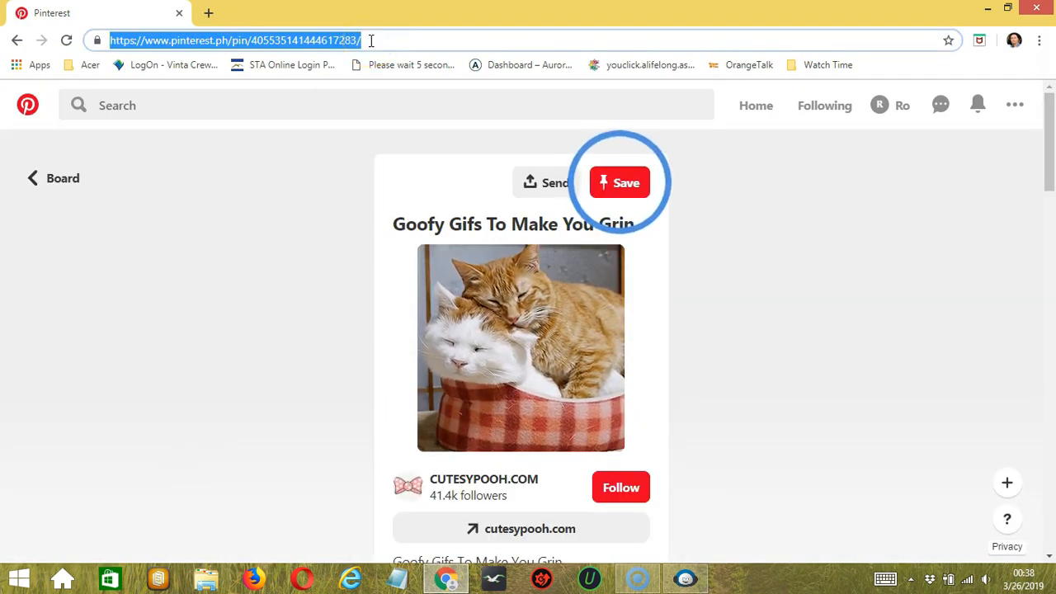
key("alt+Tab")
left_click(670, 198)
key("ctrl+v")
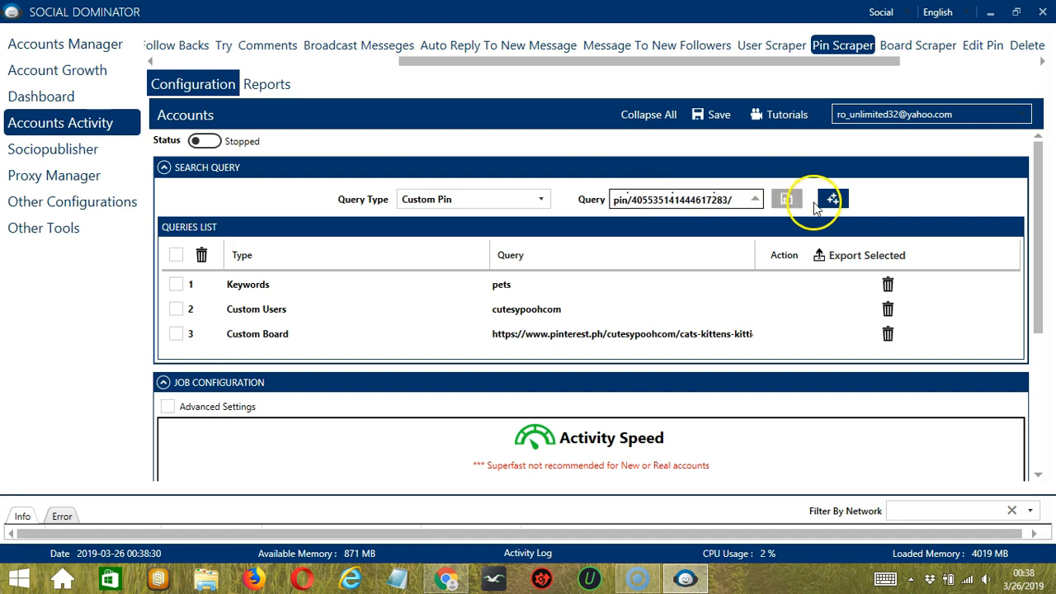
left_click(834, 199)
left_click(920, 202)
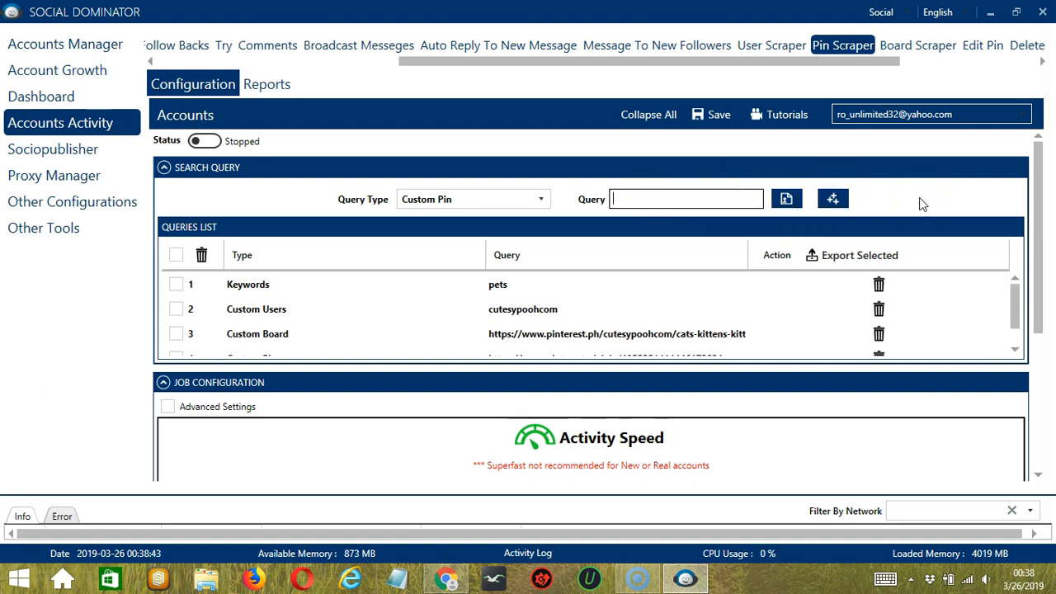
Preview the Socinator Publisher Campaign query type, and add an Own Followers query to the queries list
left_click(537, 202)
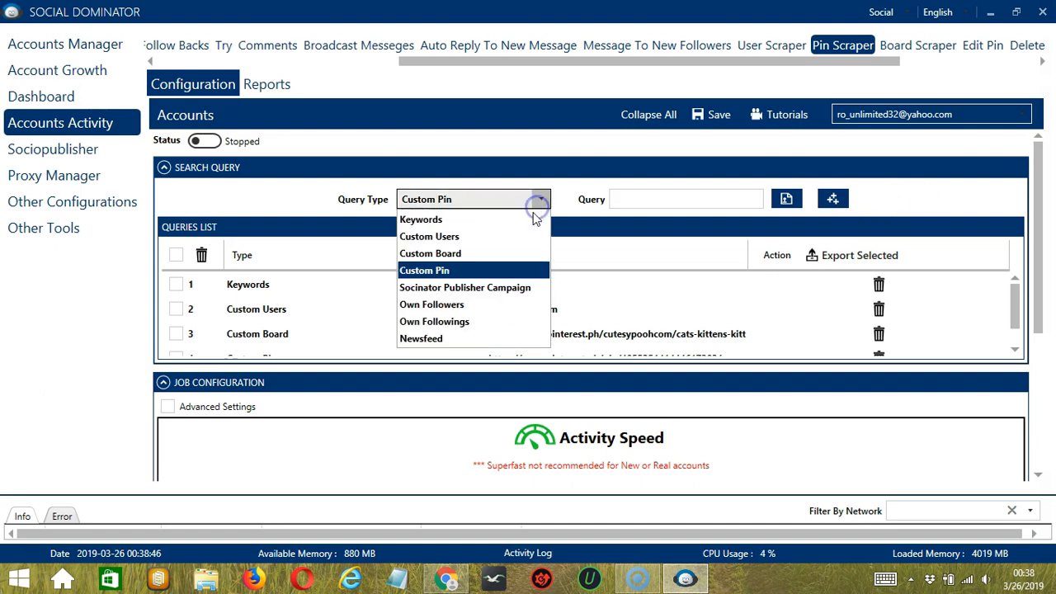
left_click(504, 289)
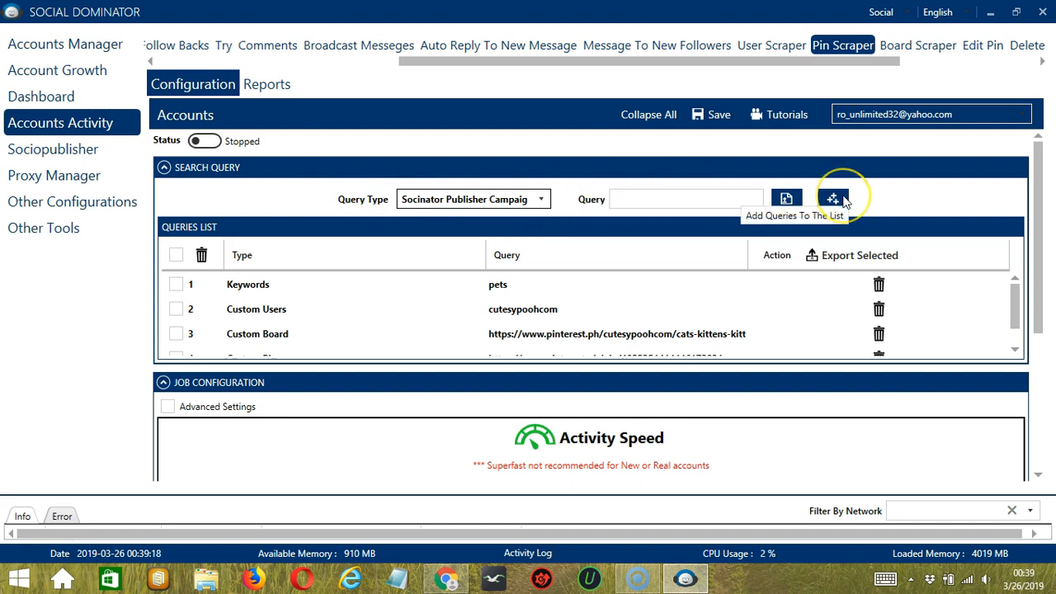
left_click(541, 199)
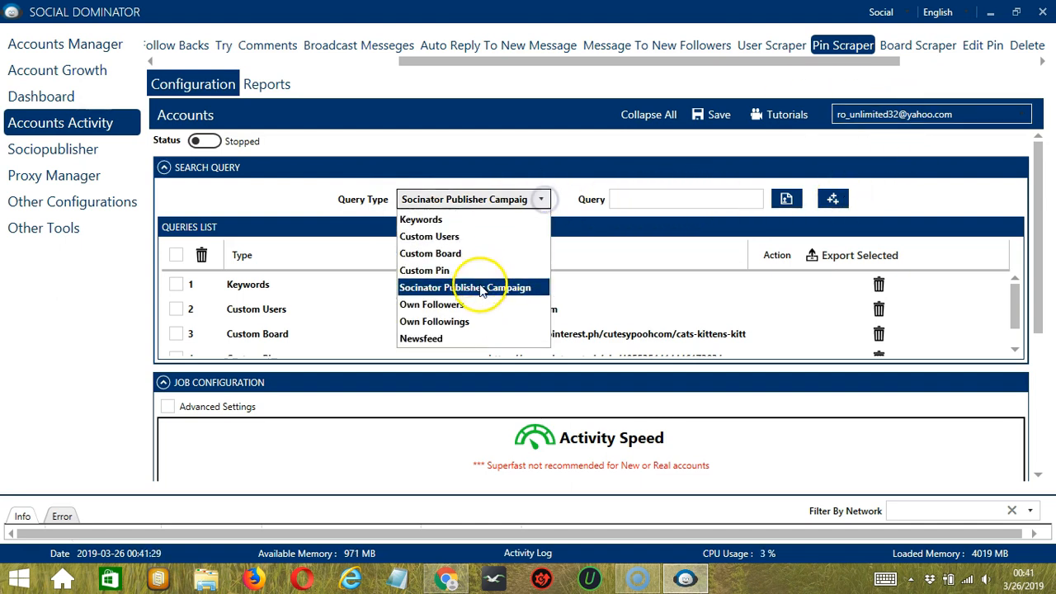
left_click(478, 307)
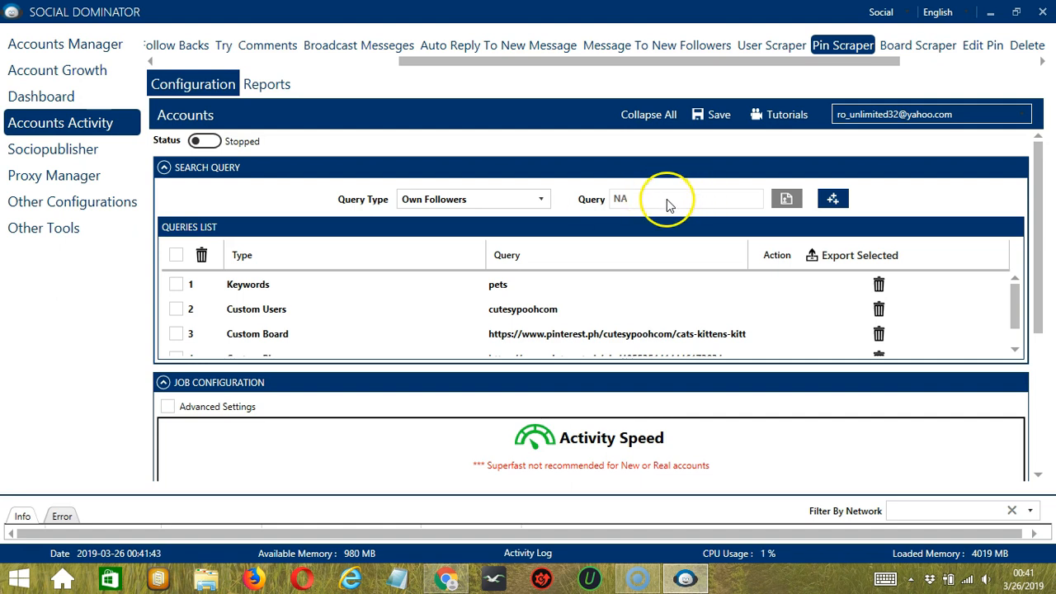
left_click(834, 198)
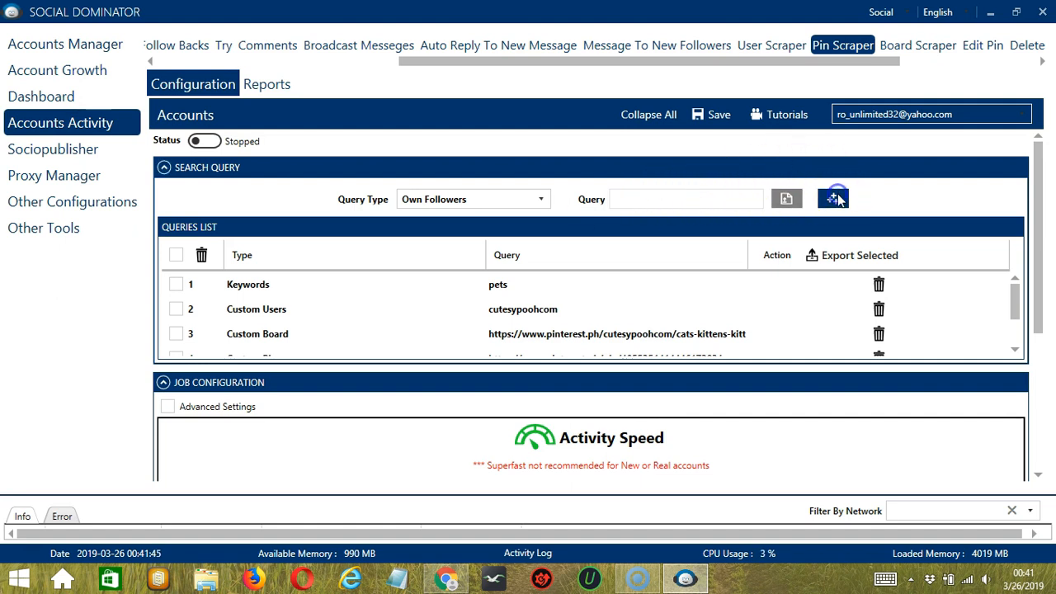
Add an Own Followings query to the queries list
left_click(537, 201)
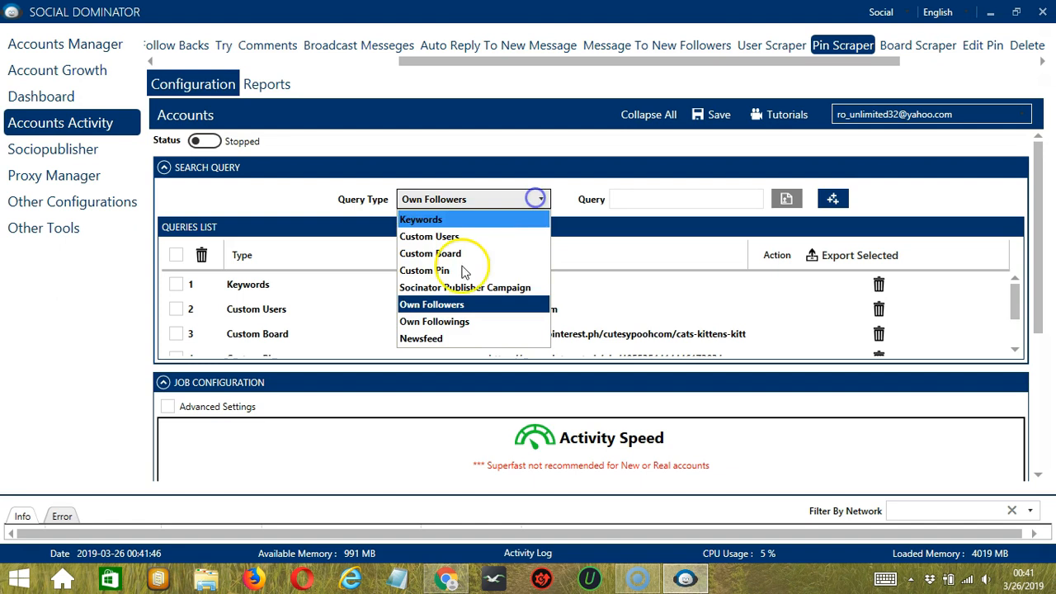
left_click(455, 321)
left_click(566, 202)
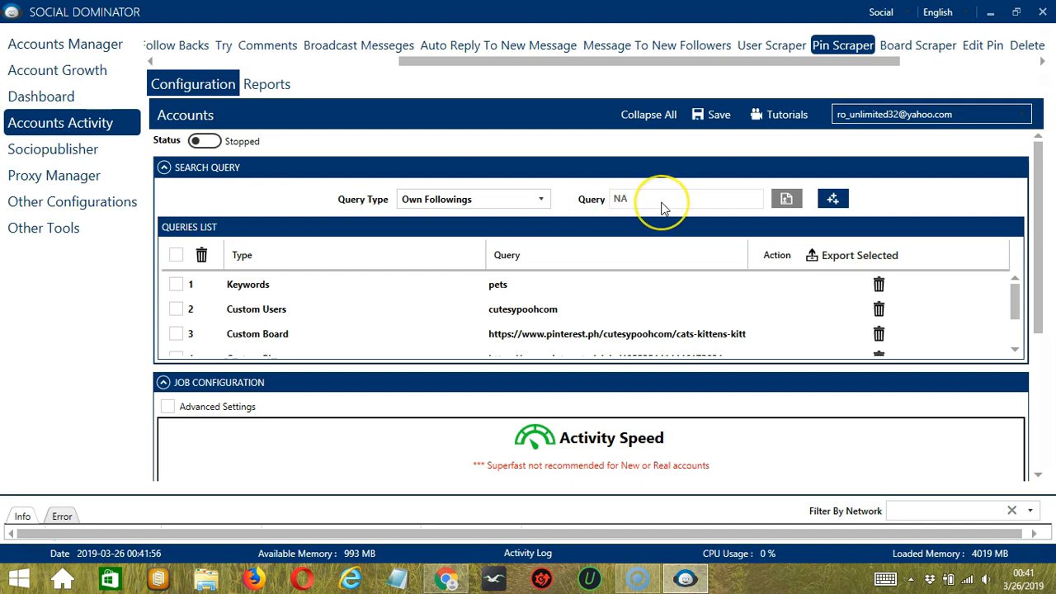
left_click(832, 198)
Add a Newsfeed query to the queries list, and delete the Keywords query "pets" from it
left_click(540, 199)
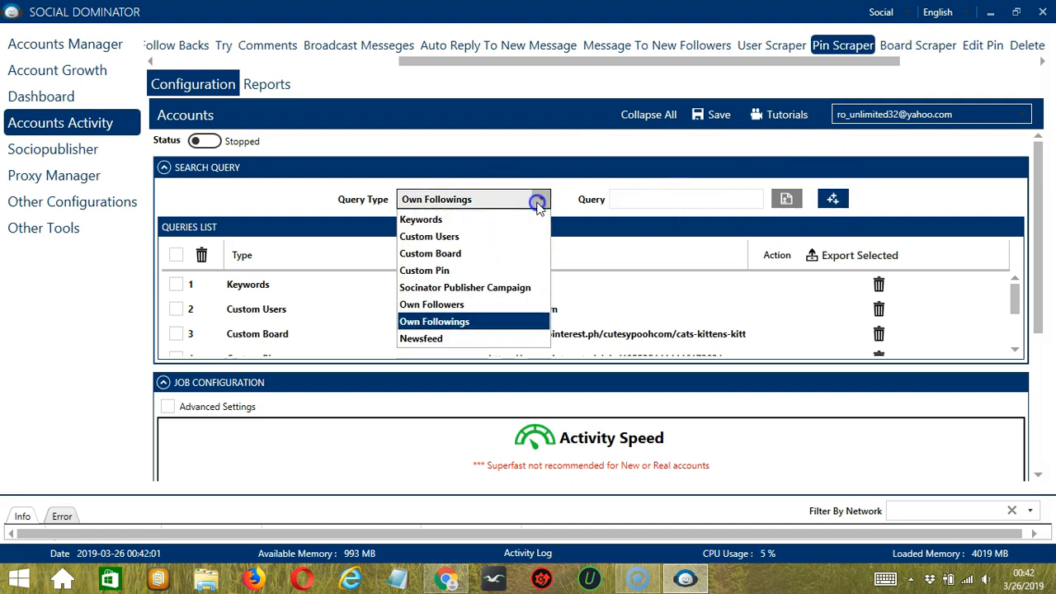
left_click(443, 338)
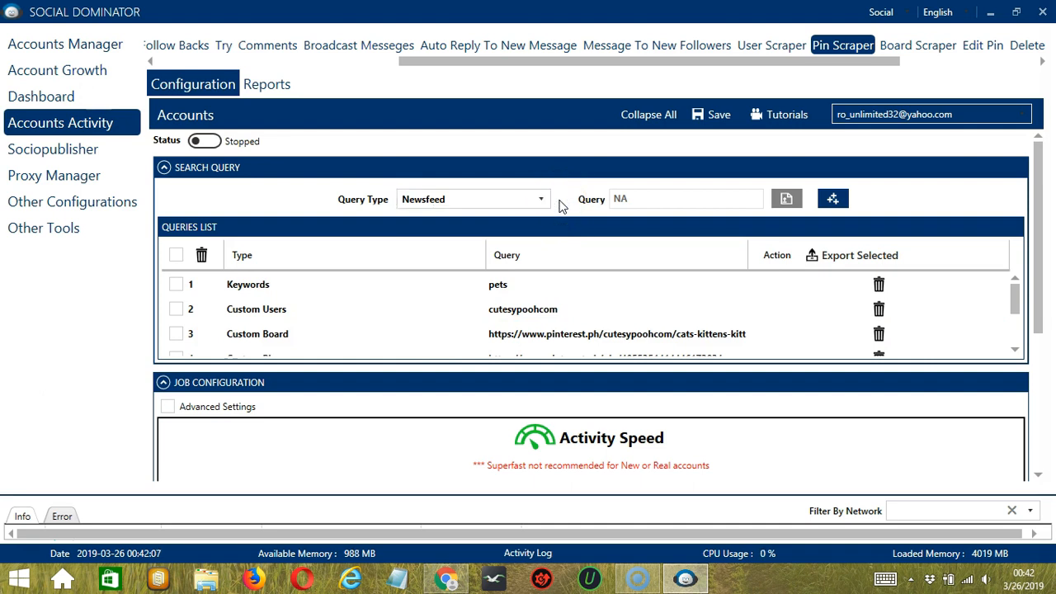
left_click(830, 198)
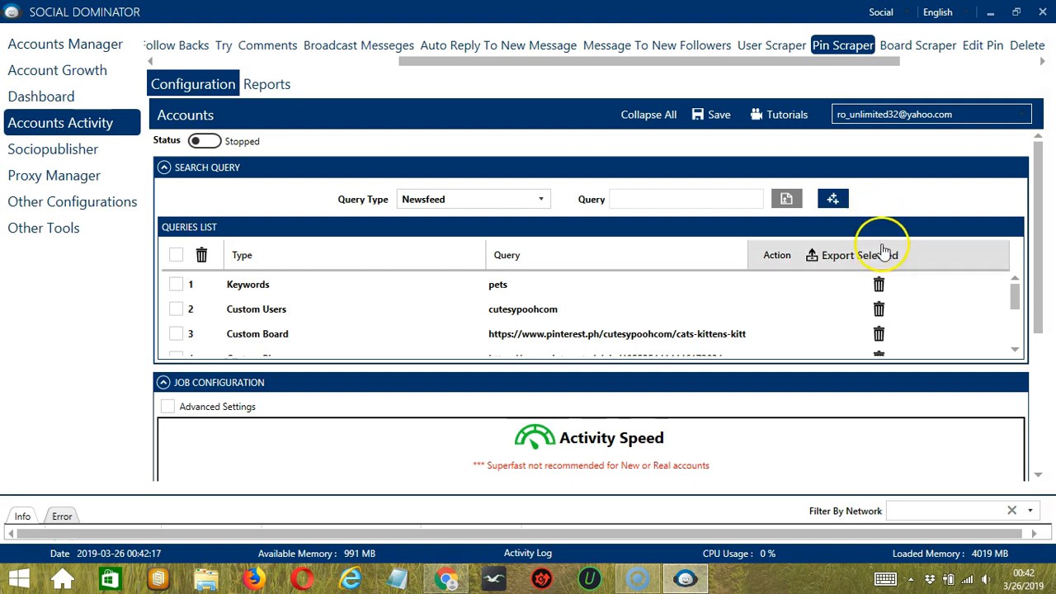
left_click(879, 284)
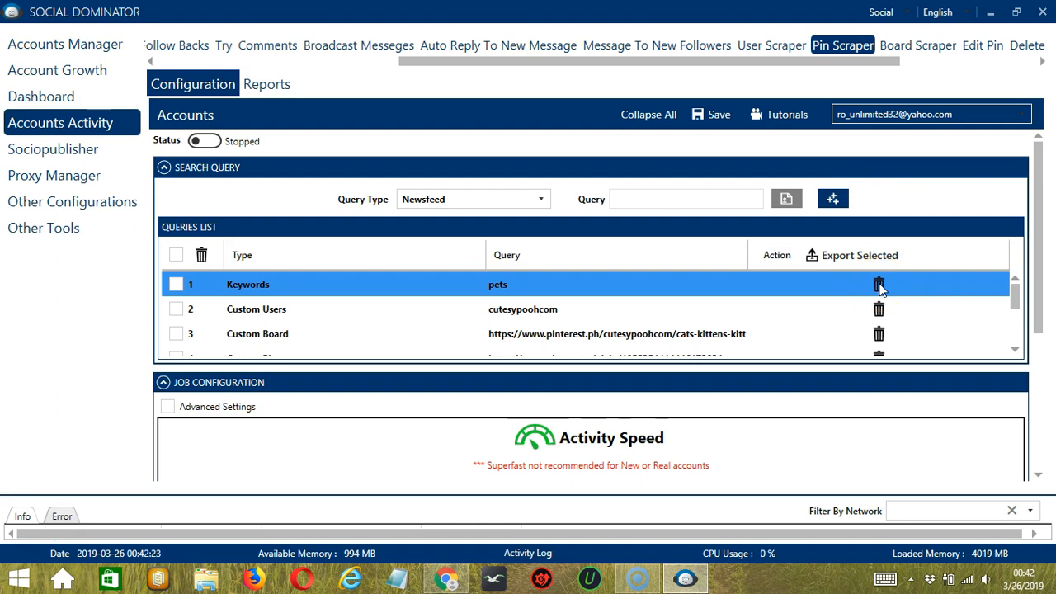
left_click(878, 284)
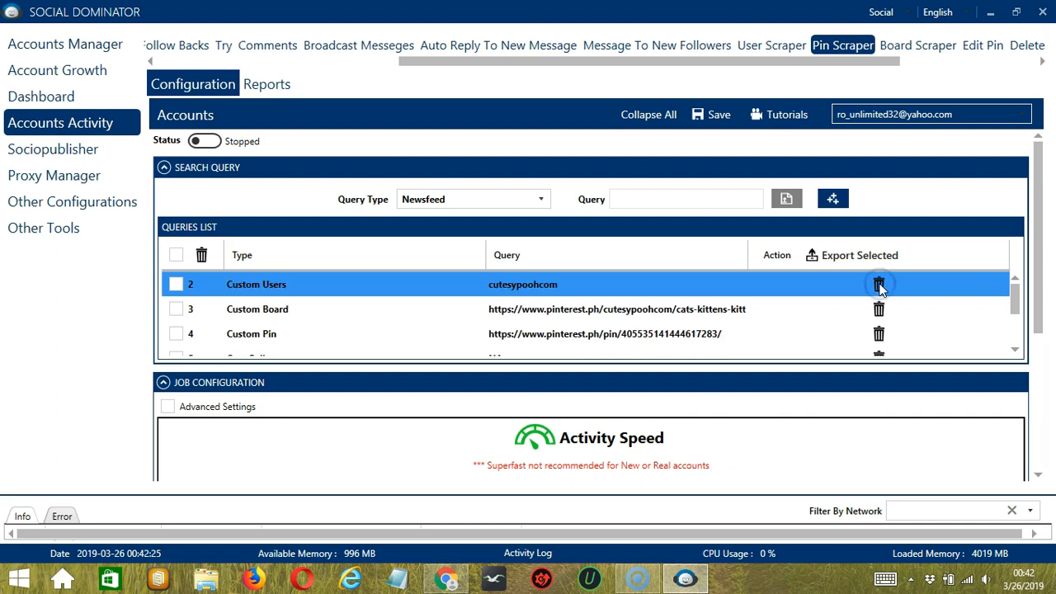
Try the Medium and Fast activity speeds in the job configuration, and set the speed to Superfast
left_click(1037, 436)
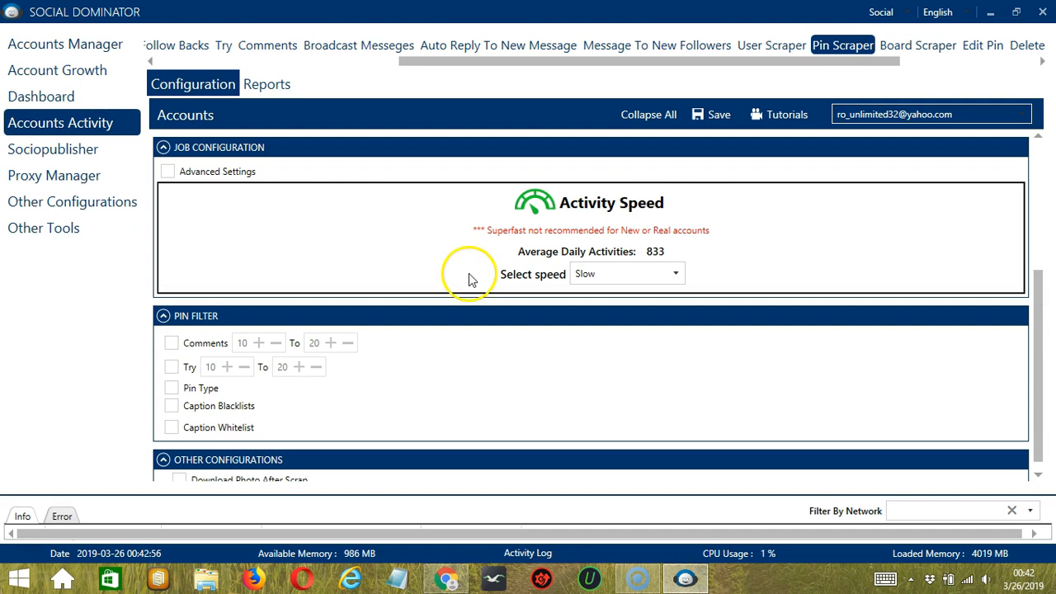
left_click(678, 275)
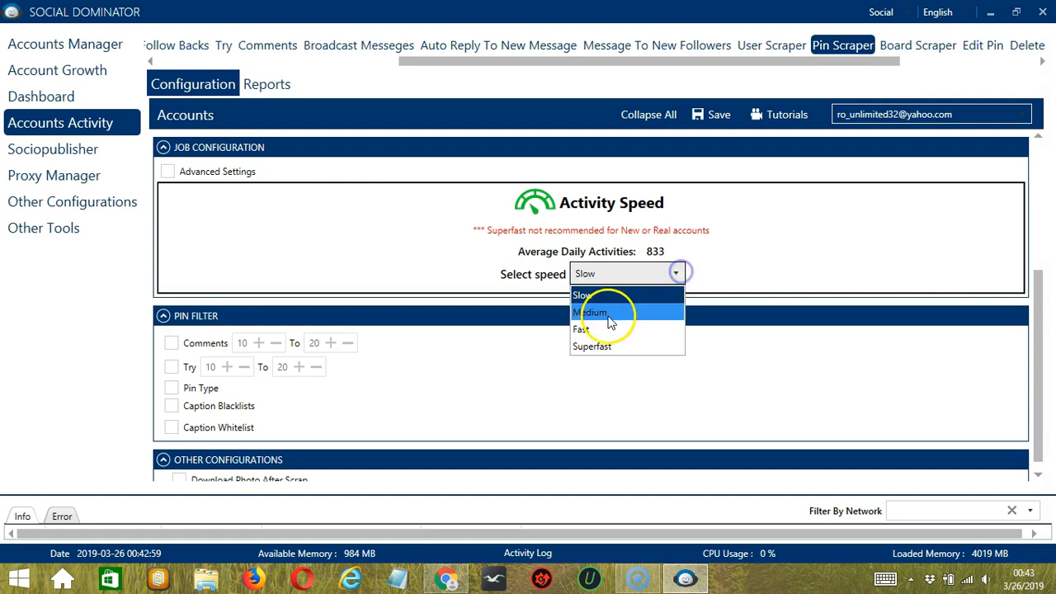
left_click(607, 317)
left_click(677, 274)
left_click(612, 327)
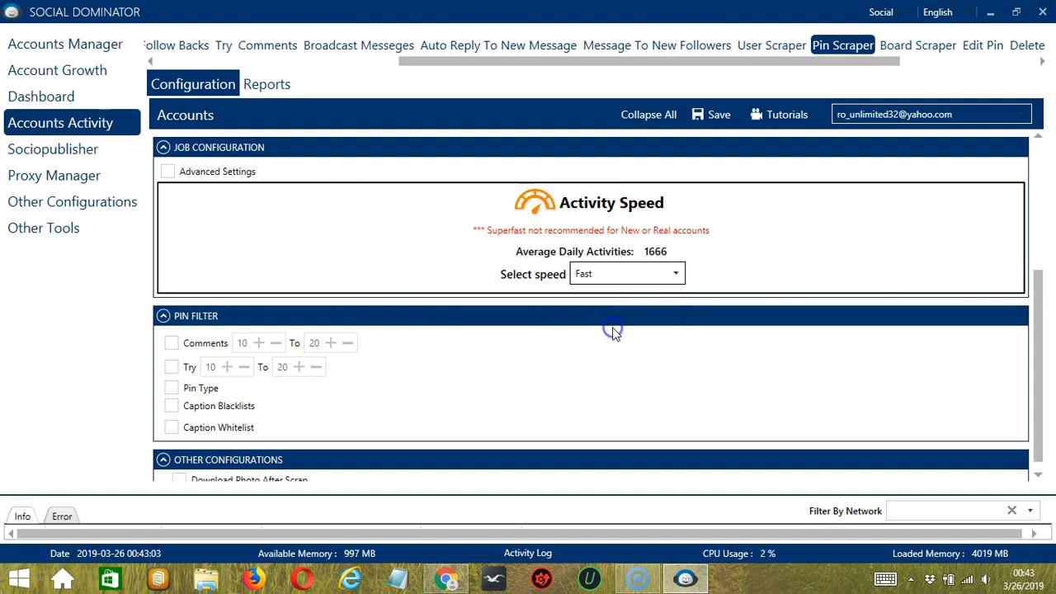
left_click(677, 274)
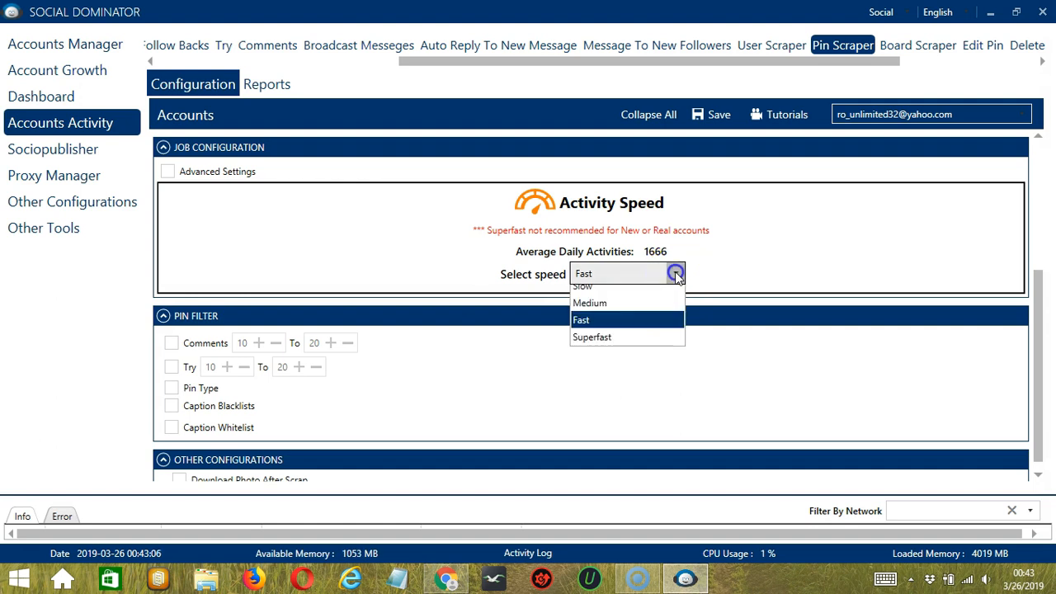
left_click(619, 344)
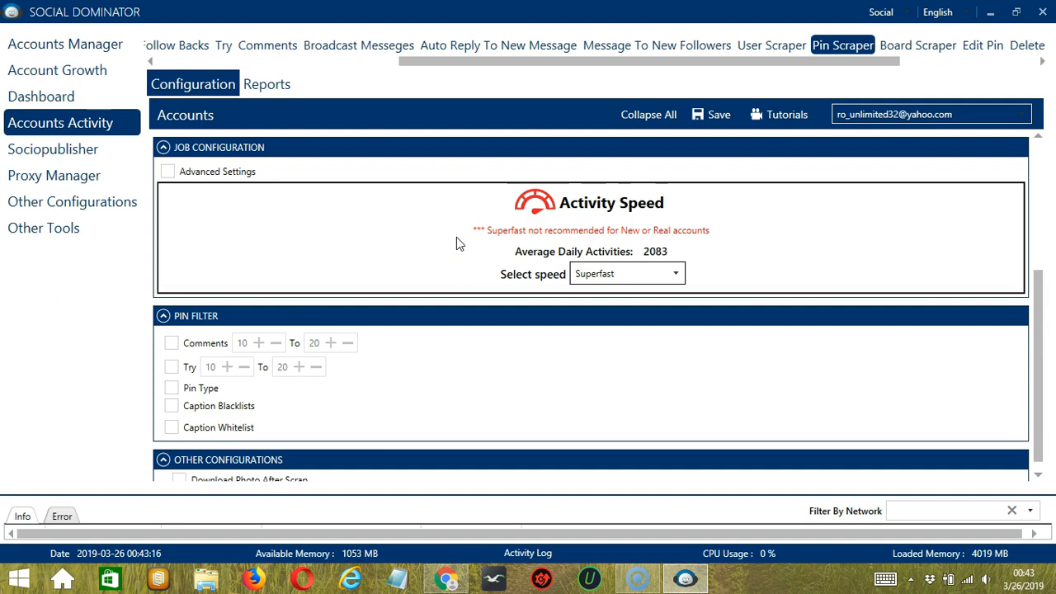
Enable the job's Advanced Settings and the option to increase the number of scraped pins each day
left_click(169, 173)
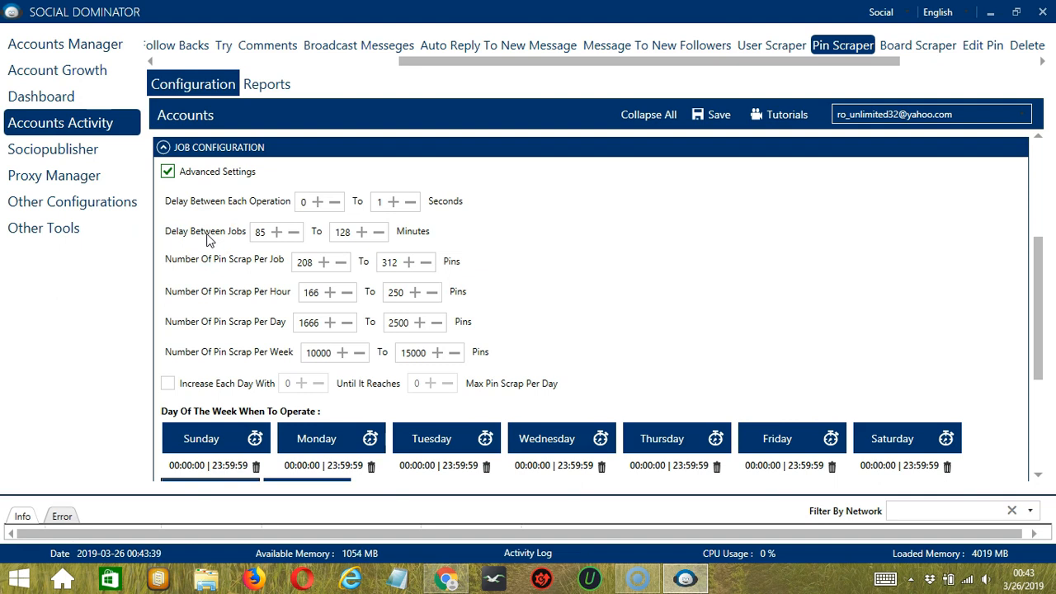
left_click(235, 272)
left_click(238, 294)
left_click(275, 322)
left_click(272, 352)
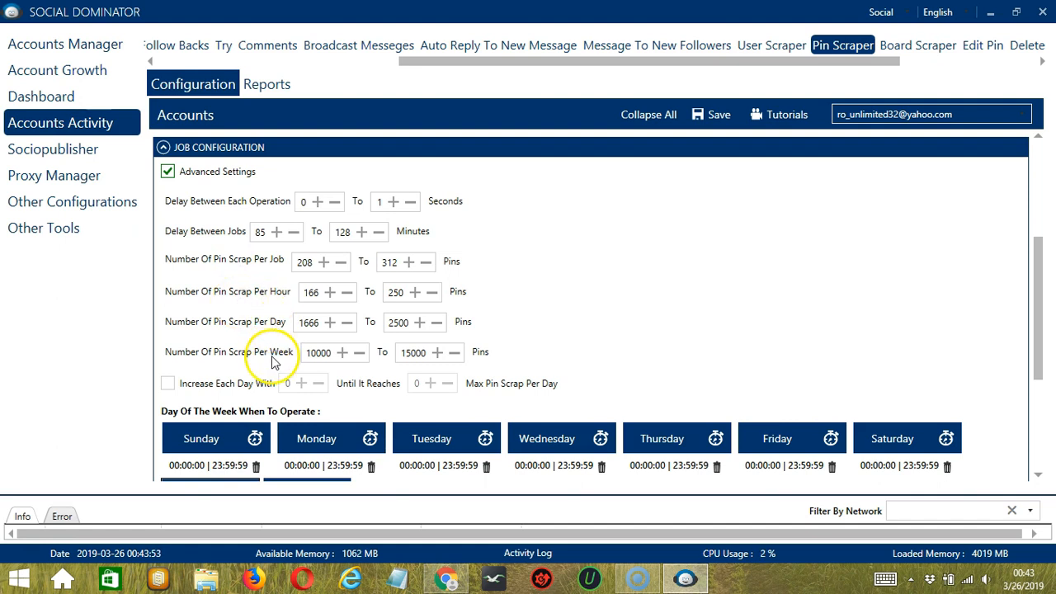
left_click(167, 383)
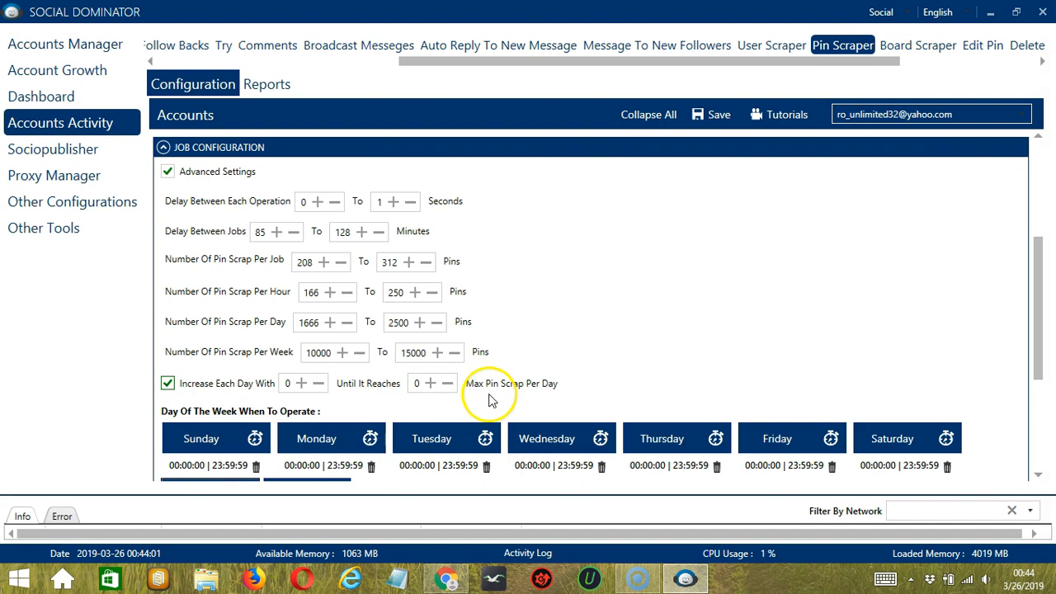
Delete Monday's full-day time interval from the days of the week to operate
left_click(1037, 412)
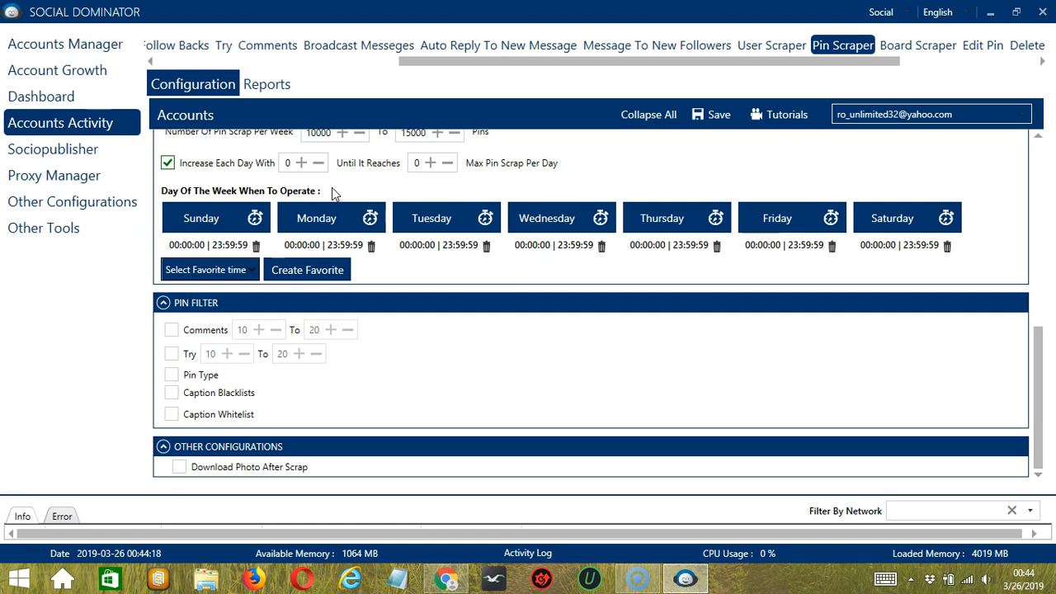
left_click(347, 212)
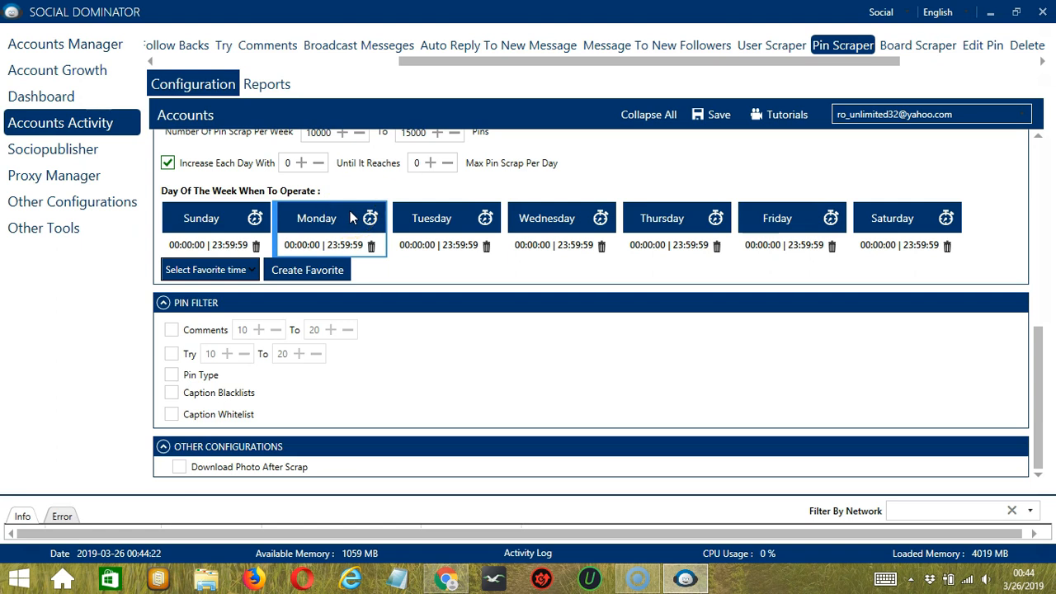
left_click(368, 238)
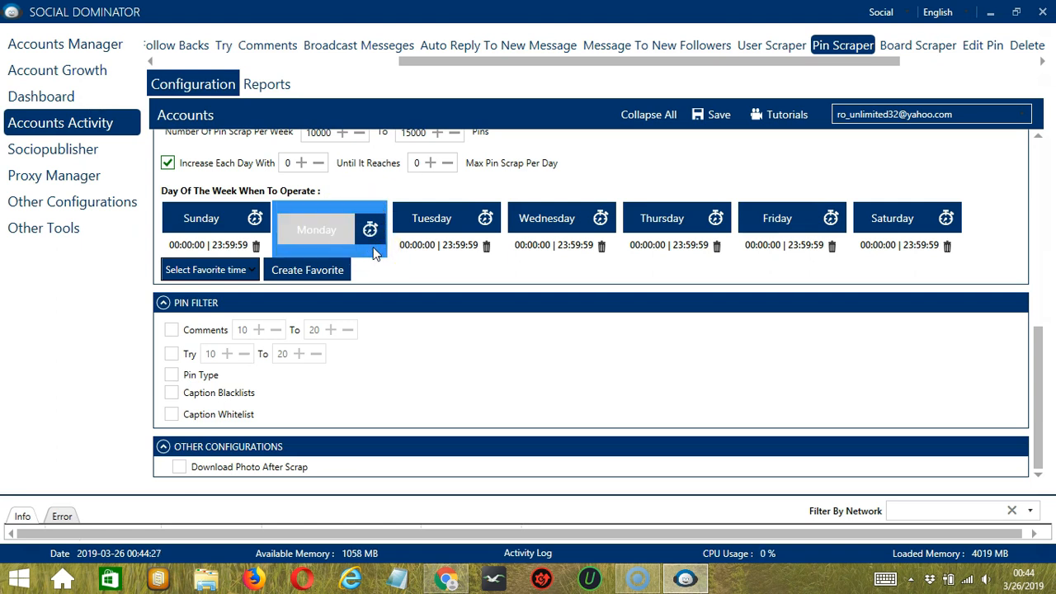
left_click(380, 270)
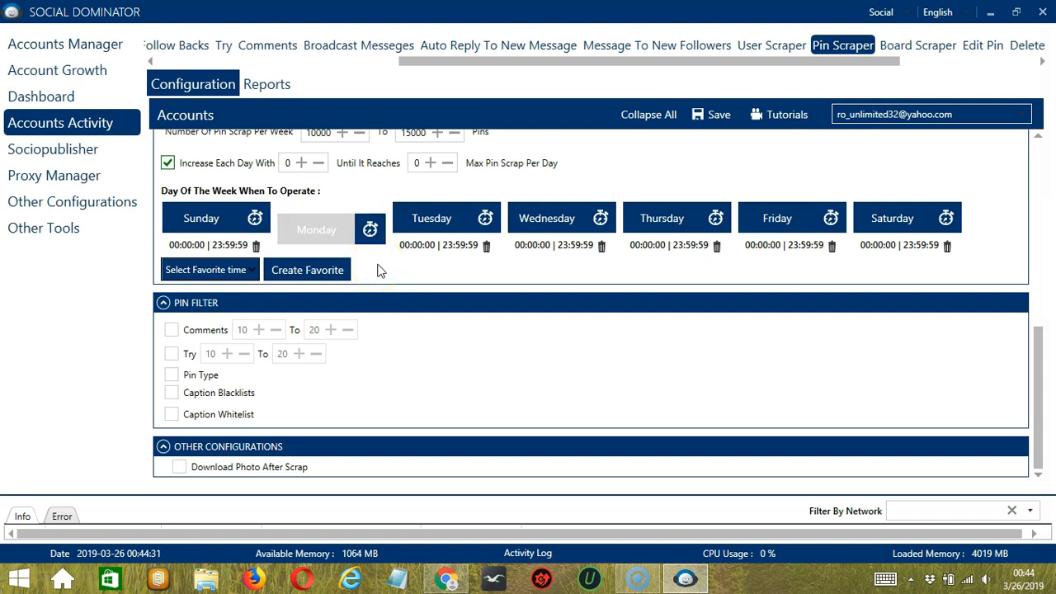
Add an operating interval for Monday from 12:00:00 AM to 1:59:59 AM
left_click(344, 233)
left_click(343, 229)
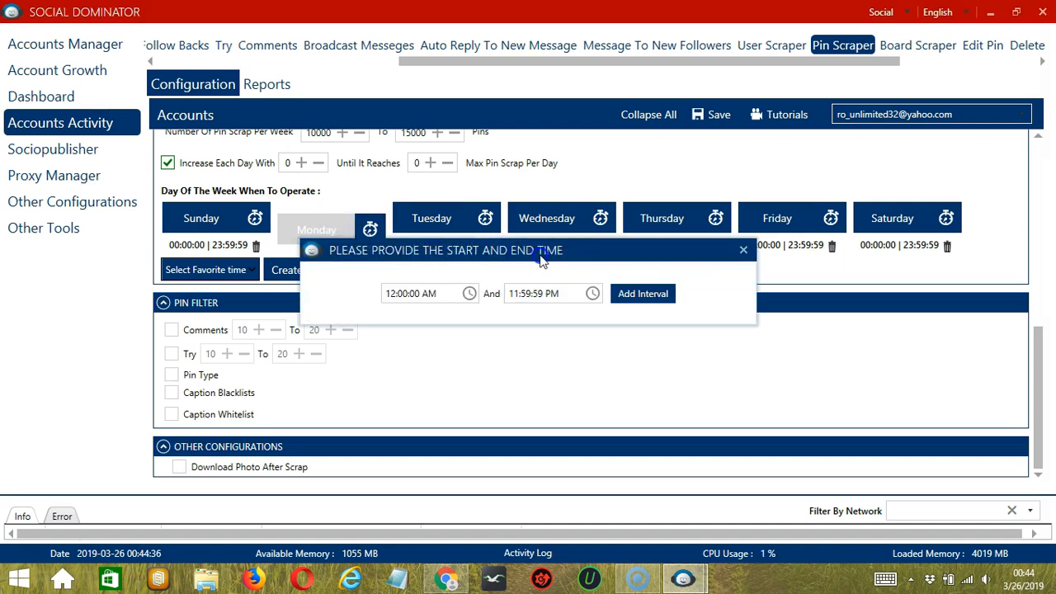
left_click(517, 294)
key("BackSpace")
key("Right")
key("Right")
key("Right")
key("Right")
key("Right")
key("Right")
key("Right")
key("Right")
key("BackSpace")
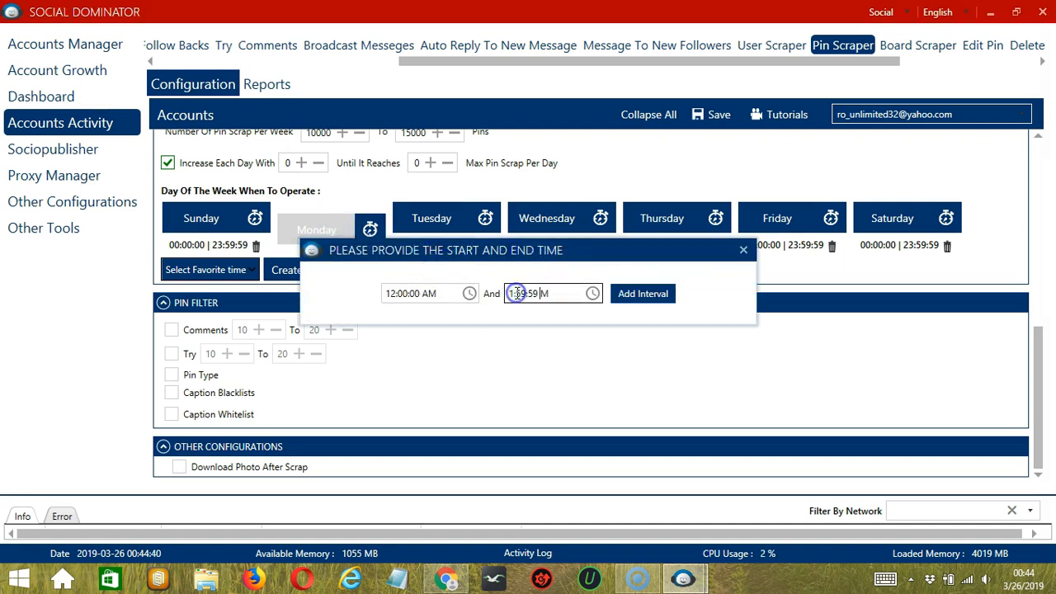
type("A")
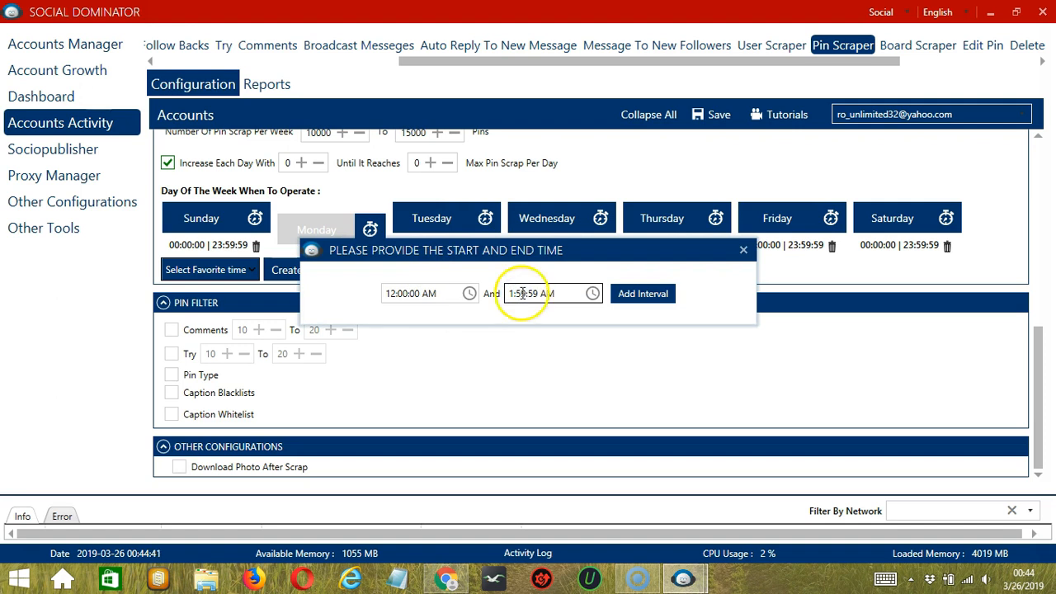
left_click(632, 296)
Add a second Monday operating interval from 2:00:00 AM to 11:59:59 PM
left_click(366, 245)
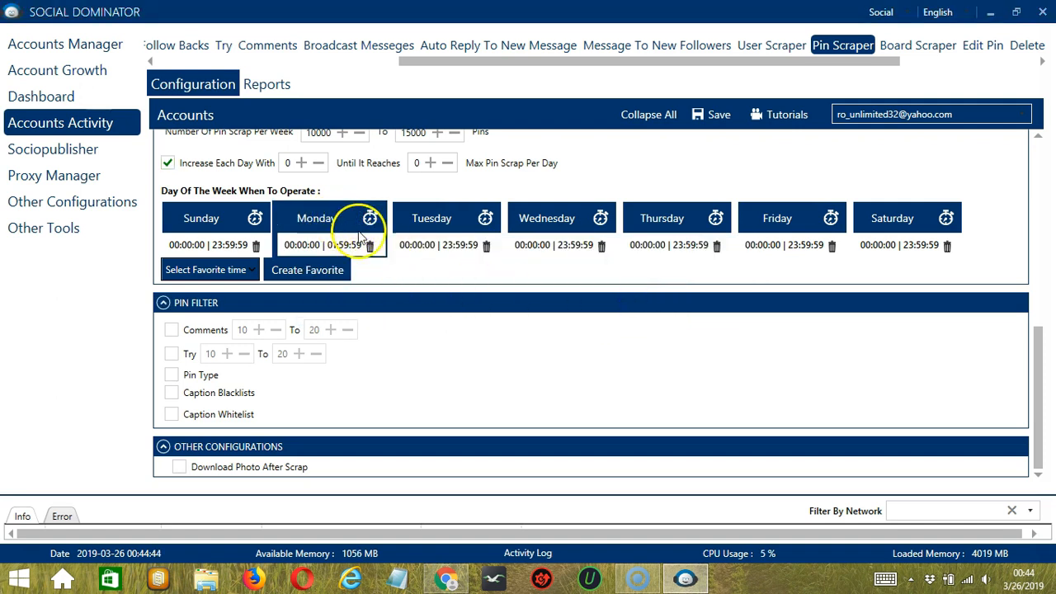
left_click(351, 217)
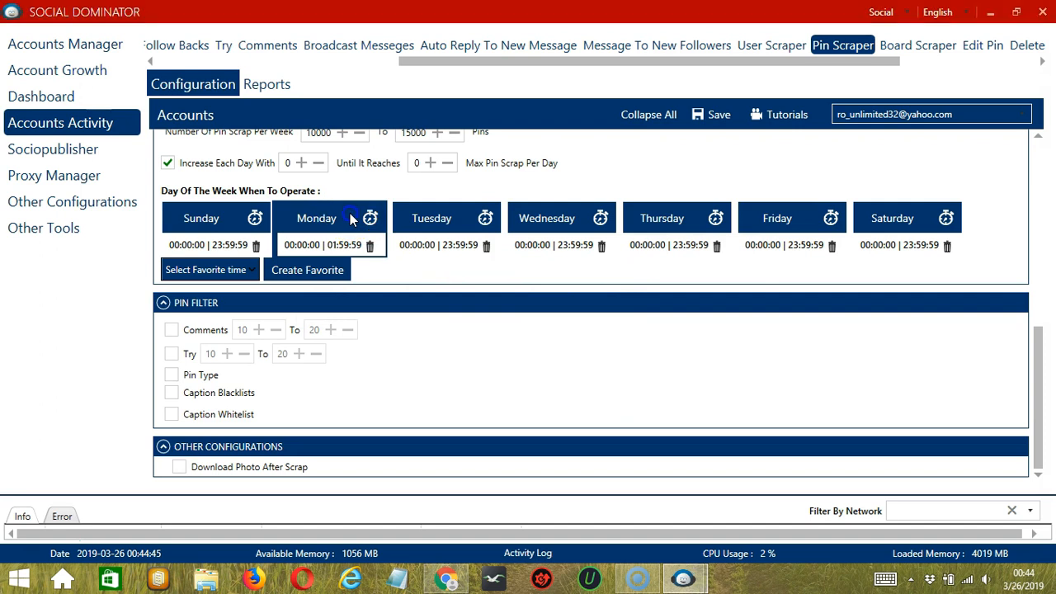
left_click(388, 293)
key("BackSpace")
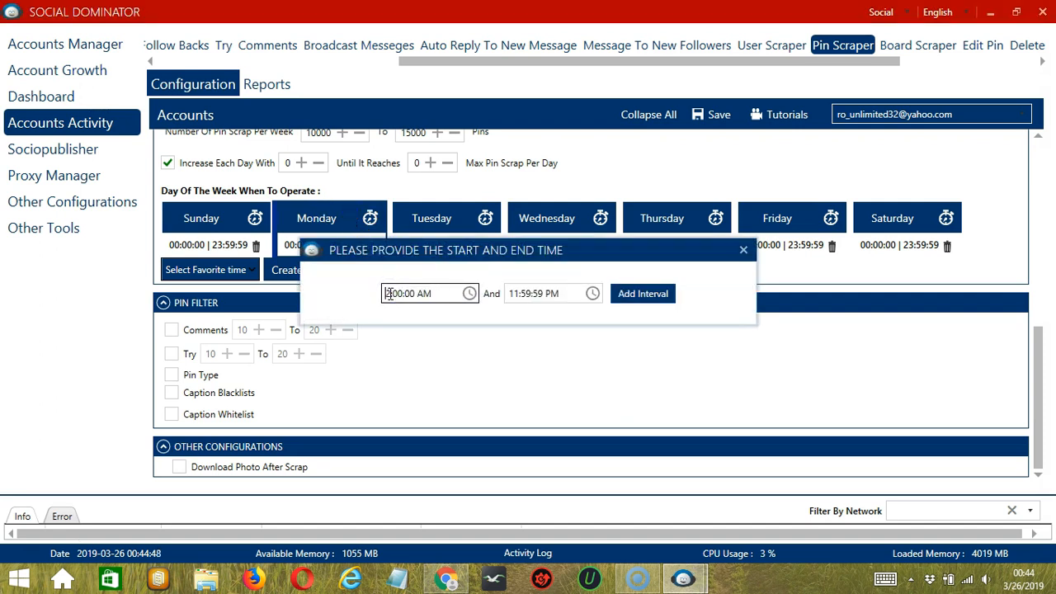
left_click(648, 295)
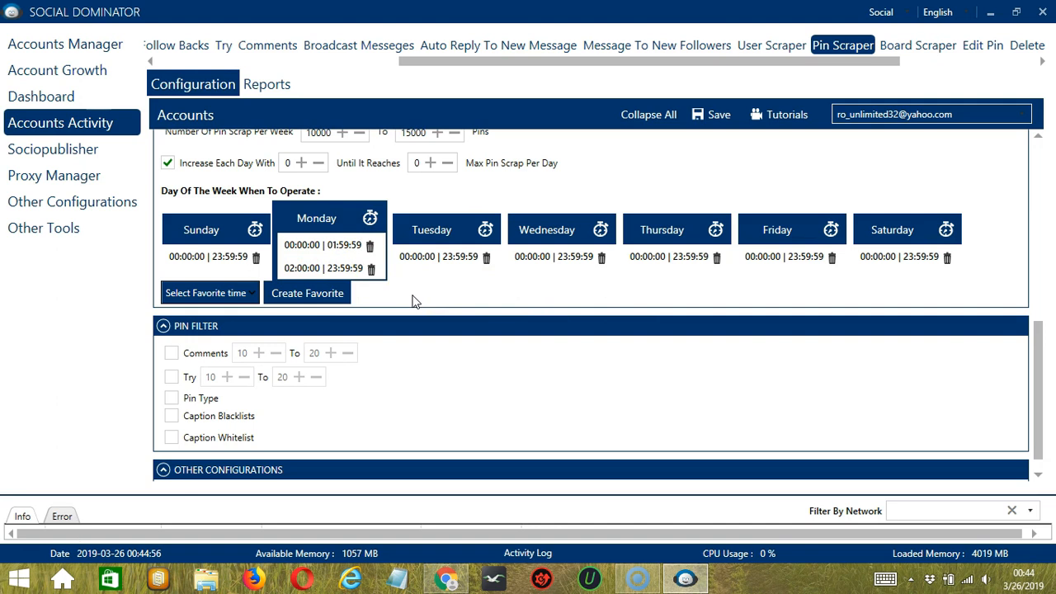
Save the weekly operating times as a favorite named "Pinterest Pin Scraper"
left_click(340, 293)
type("Pintrest Pin Scraper")
left_click(673, 338)
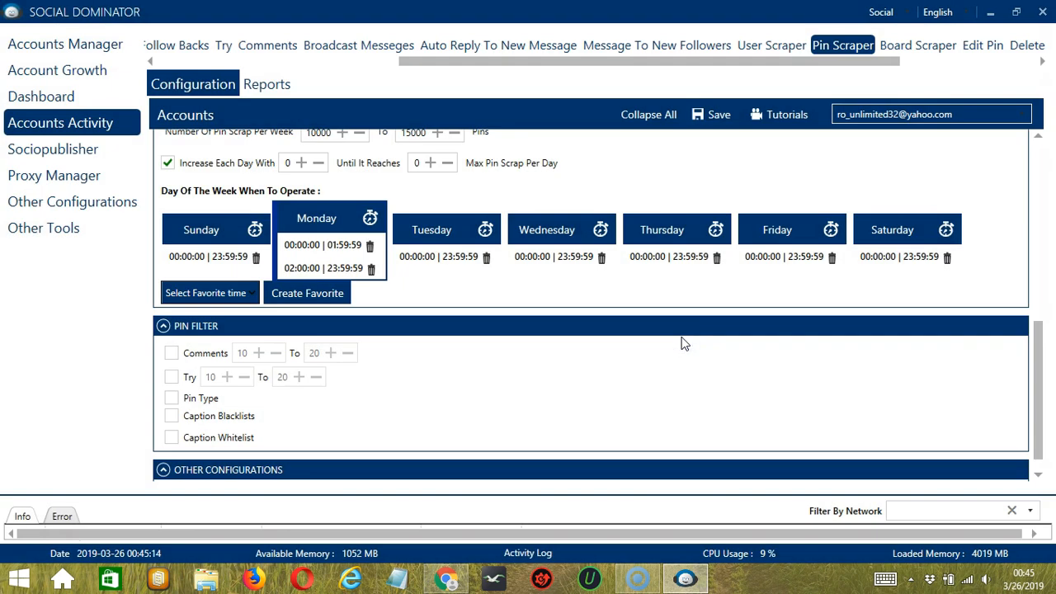
Apply the saved favorite time "Pinterest Pin Scraper" to the weekly schedule
left_click(245, 294)
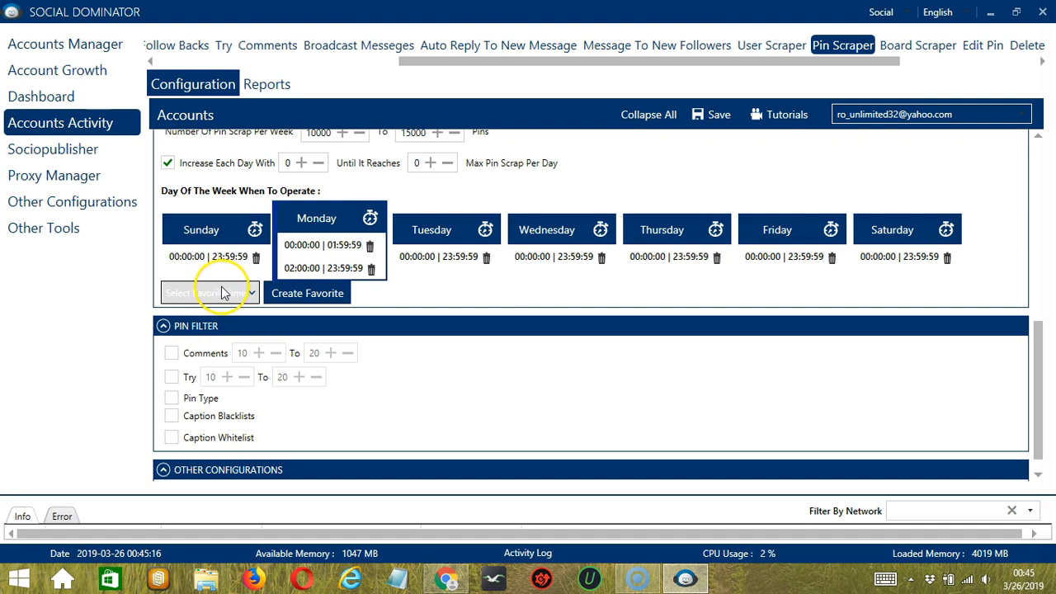
scroll(165, 169, "down", 5)
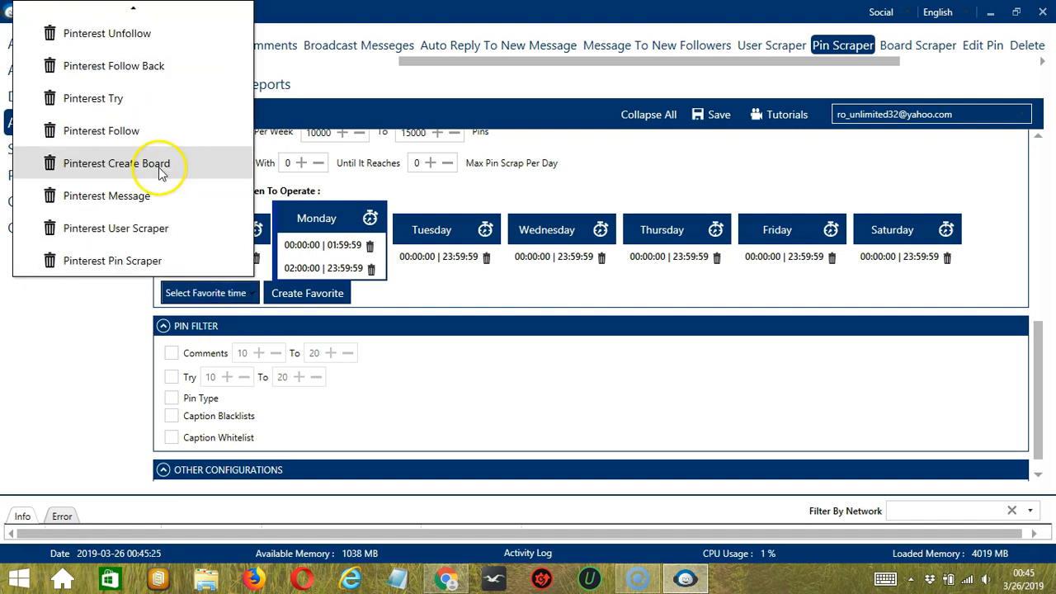
left_click(164, 260)
Enable the Comments, Try and Pin Type pin filters, with Pin Type set to Ignore Videos
scroll(554, 318, "down", 1)
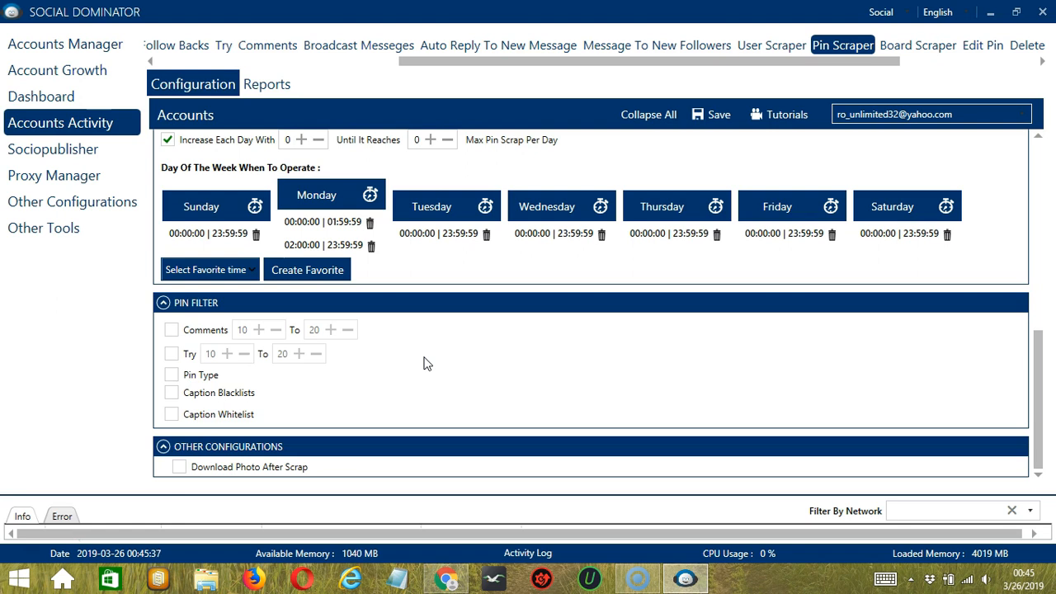
left_click(172, 330)
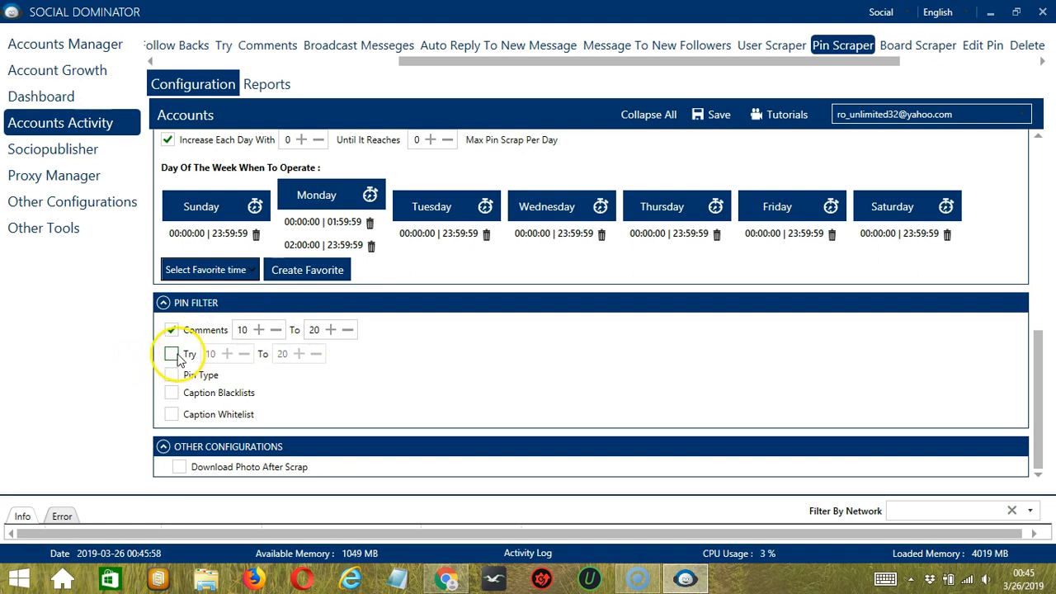
left_click(172, 355)
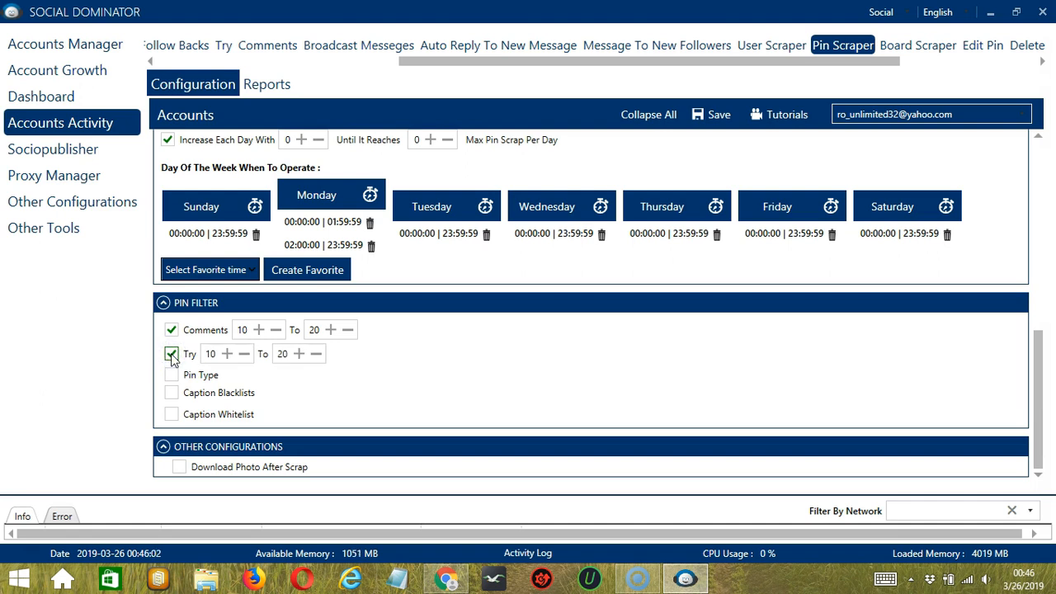
left_click(172, 378)
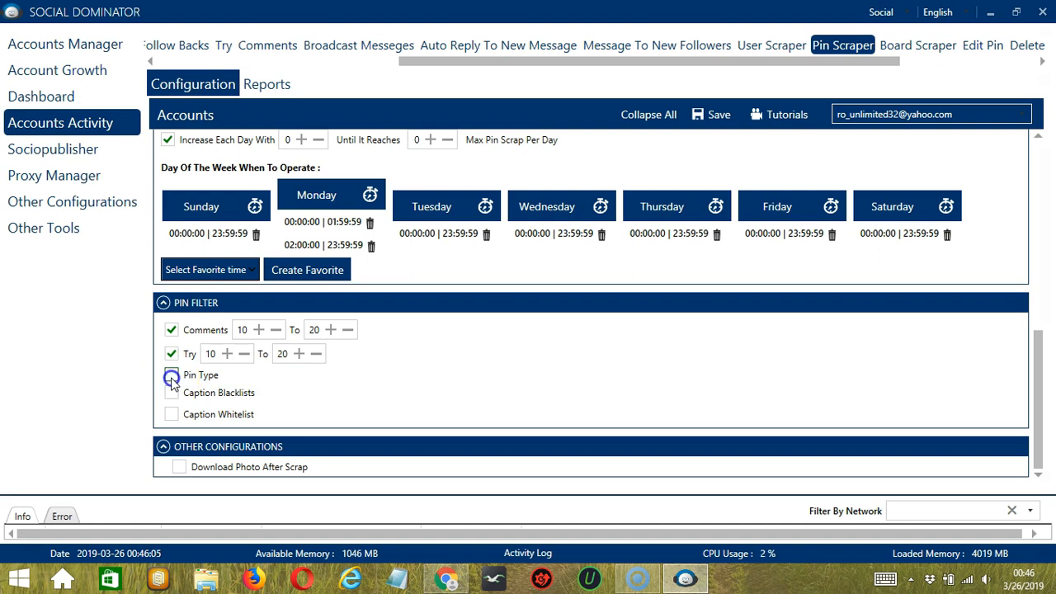
scroll(333, 399, "down", 1)
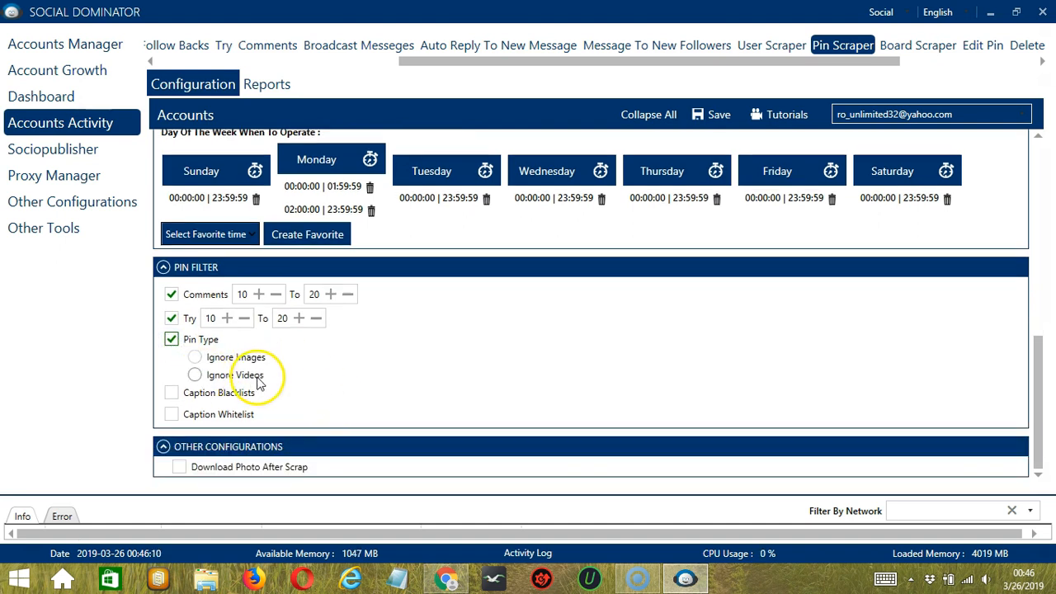
left_click(195, 375)
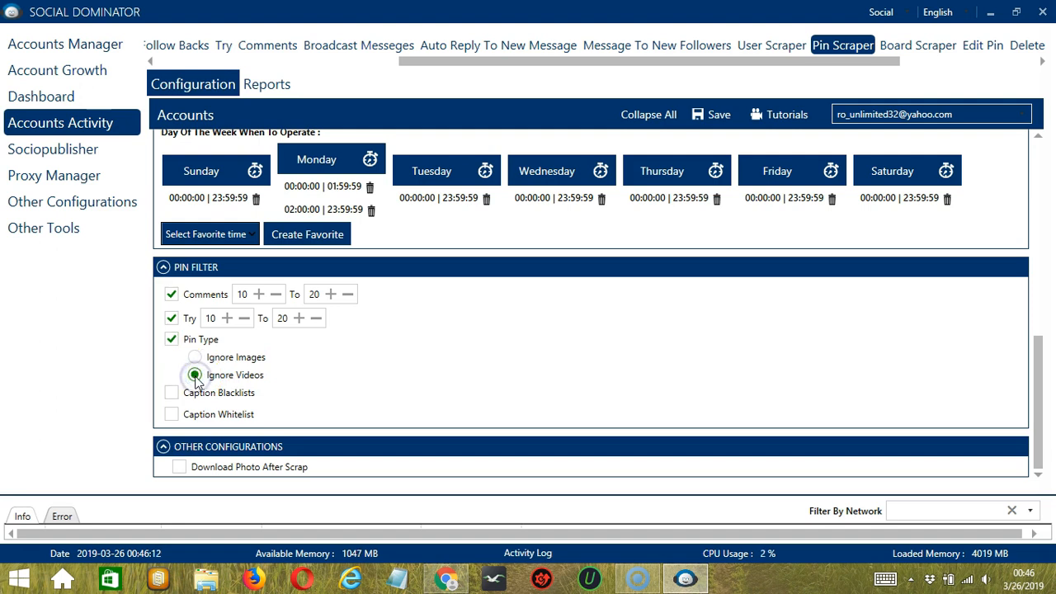
Try the Caption Blacklists pin filter with the word "politics", then clear the word and disable the filter
left_click(171, 393)
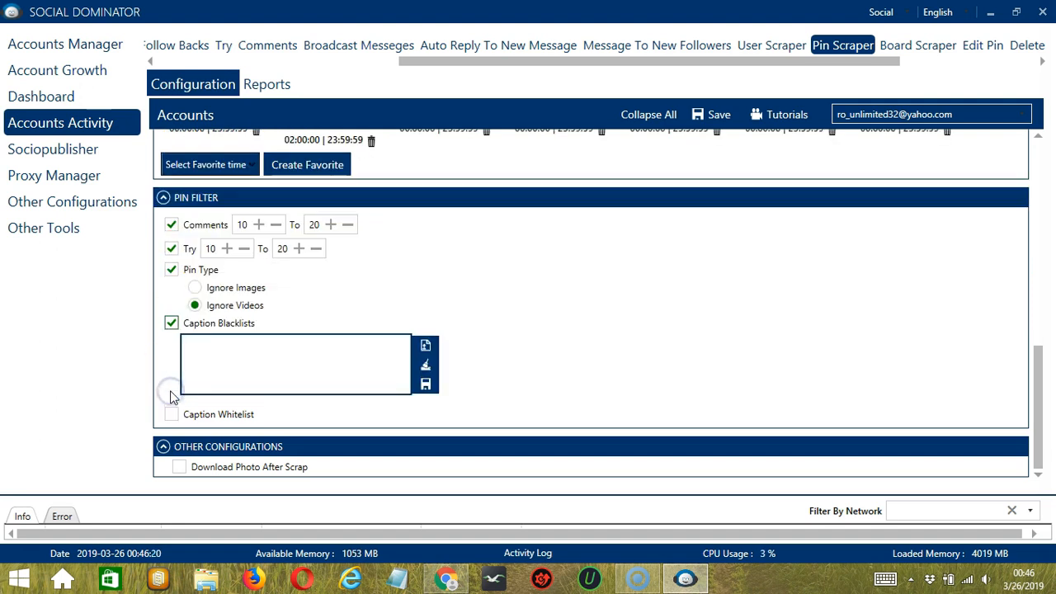
left_click(249, 361)
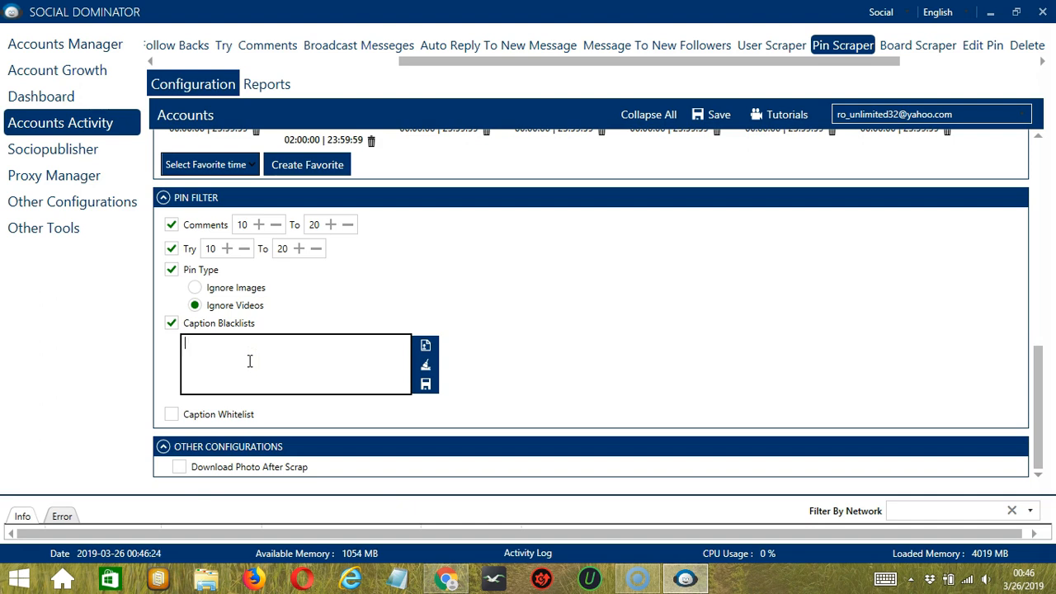
type("politics")
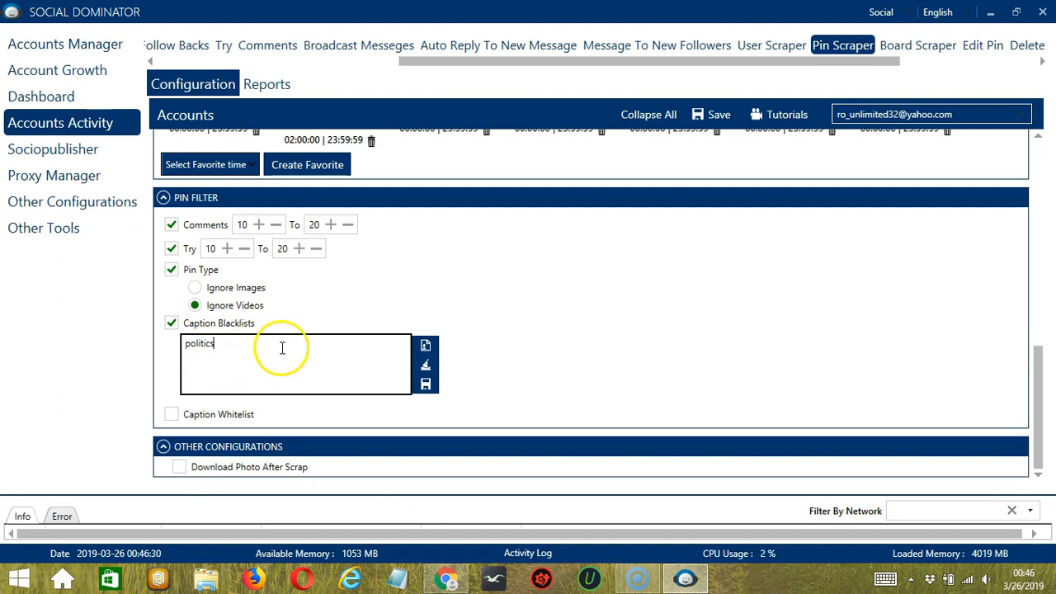
left_click(425, 367)
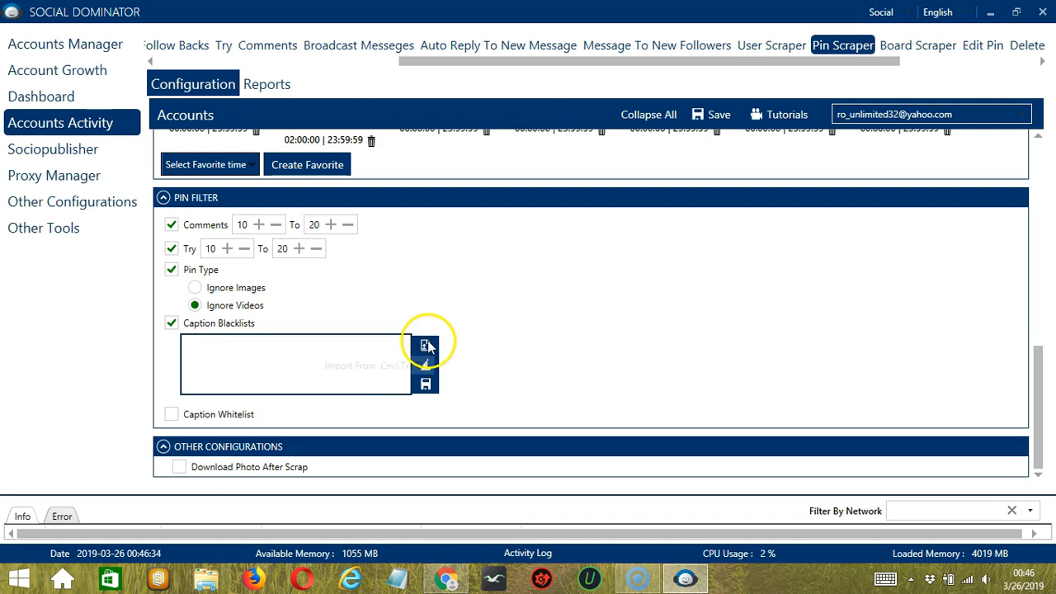
left_click(427, 342)
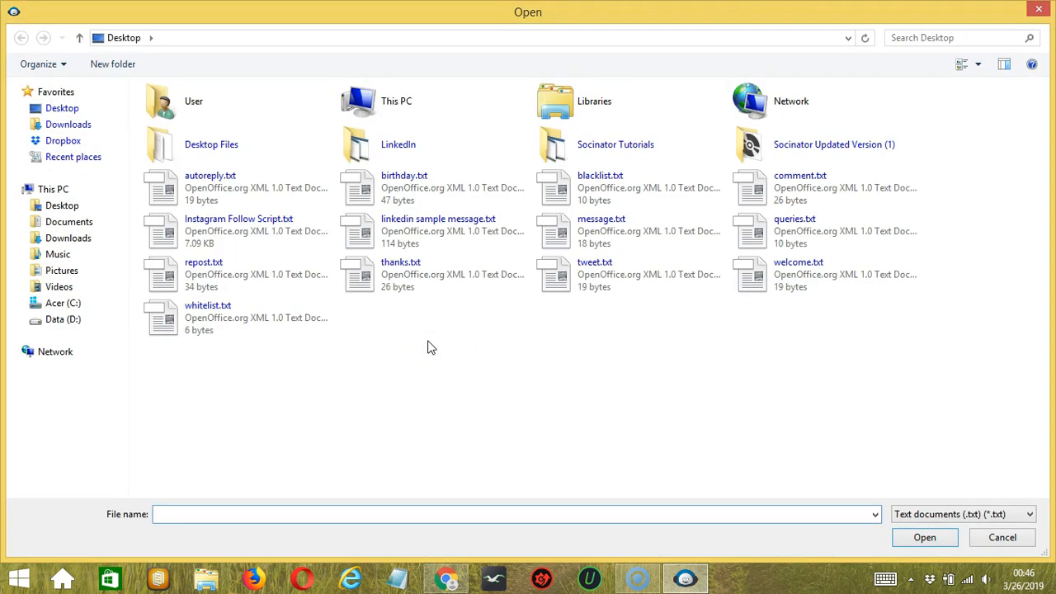
left_click(1022, 538)
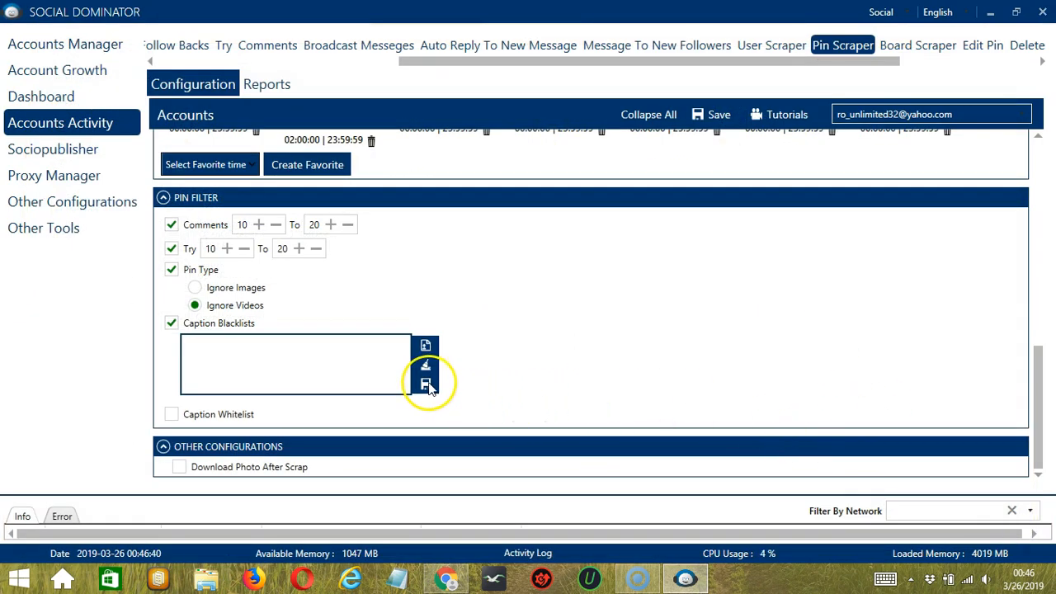
left_click(171, 322)
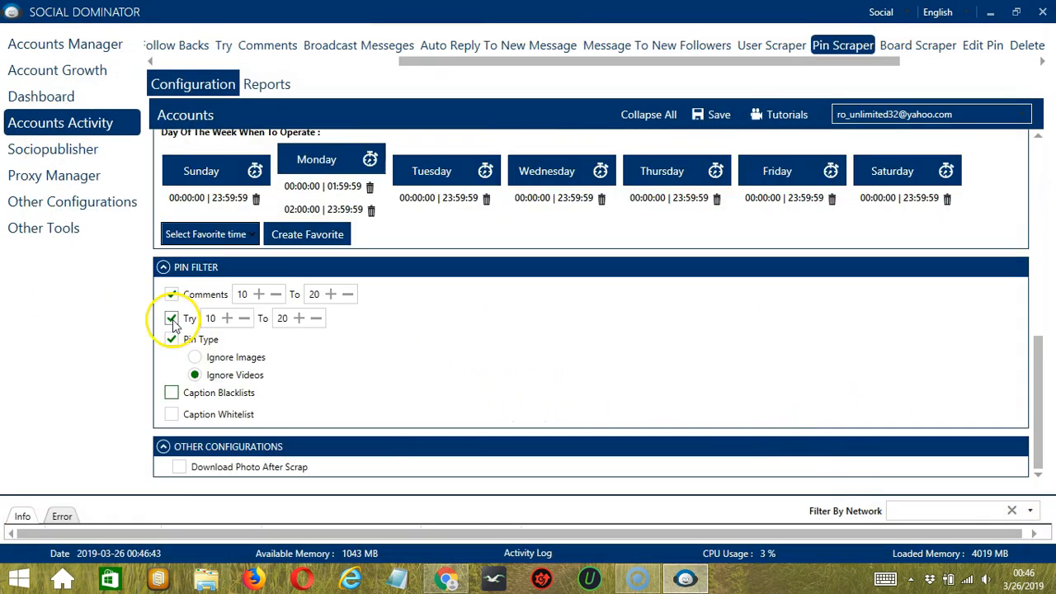
Enable the Caption Whitelist pin filter, enter "pets" as the allowed word and save the list
left_click(170, 414)
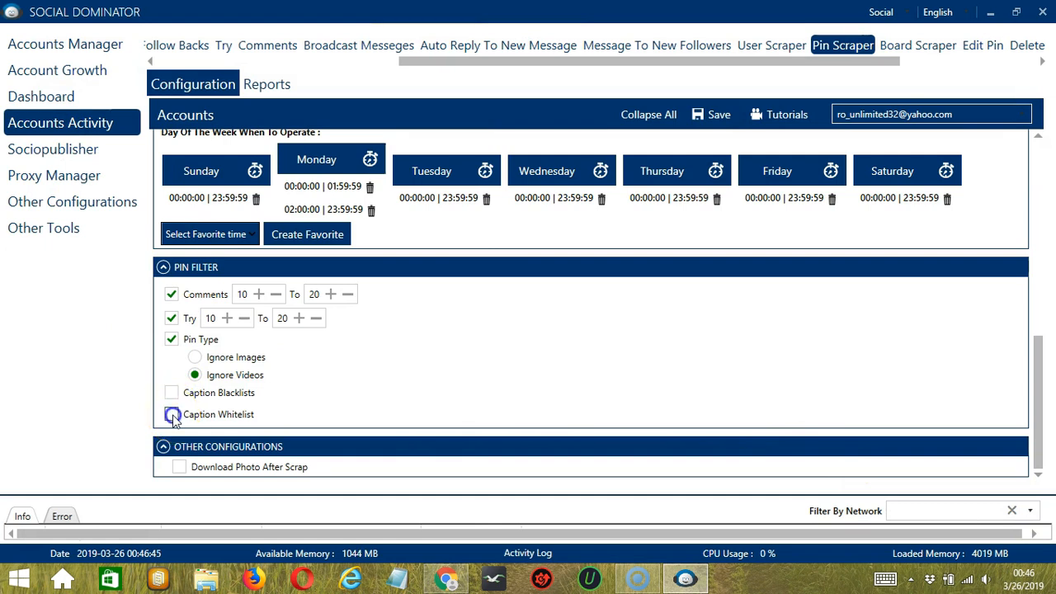
scroll(359, 369, "down", 2)
left_click(260, 375)
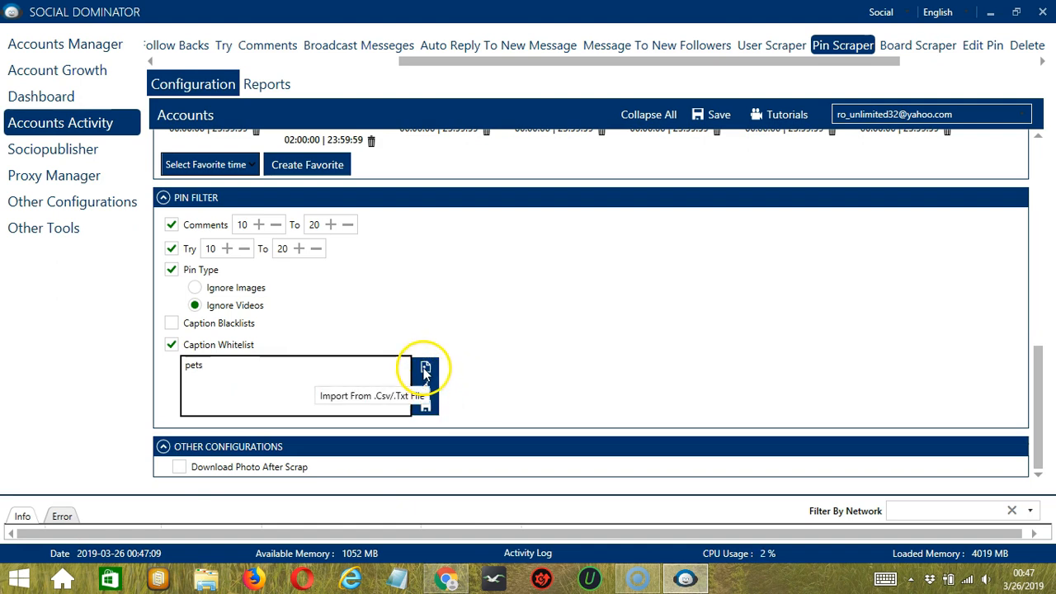
left_click(425, 406)
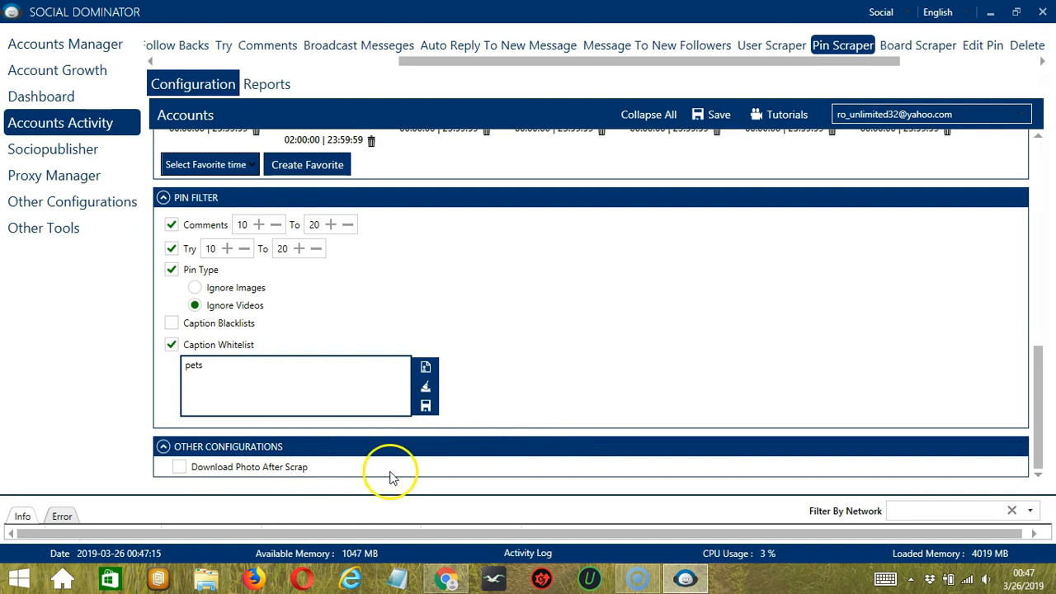
Enable Download Photo After Scrap and open the media download folder chooser, cancelling it without picking a folder
left_click(172, 469)
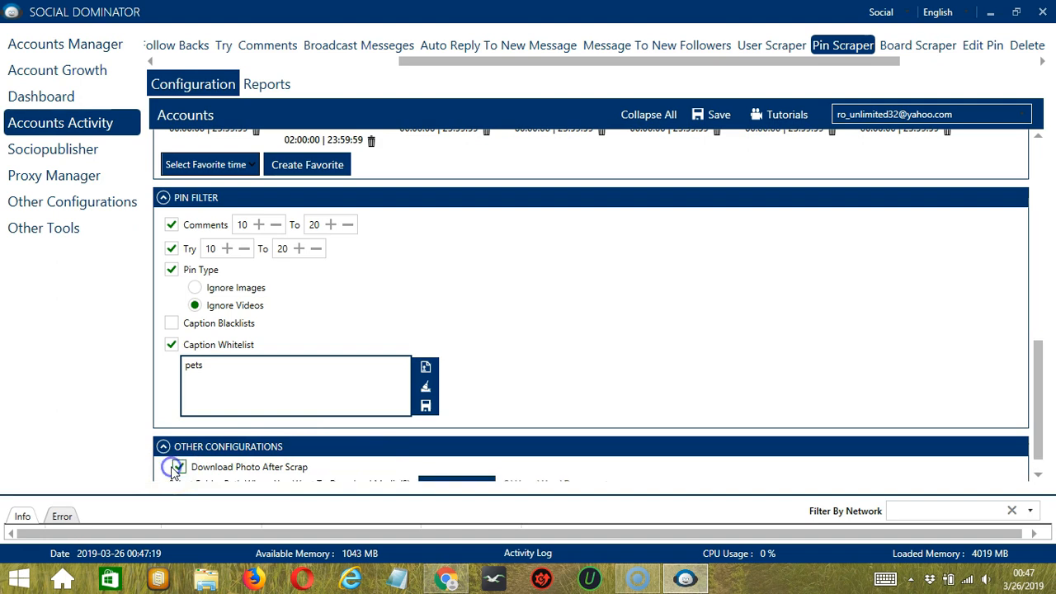
left_click(147, 467)
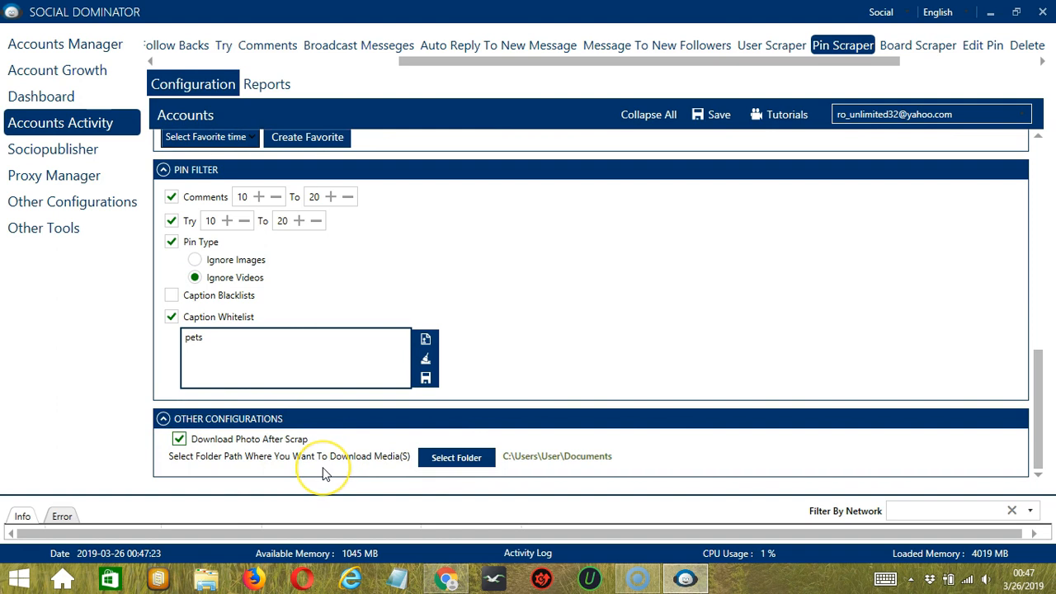
left_click(651, 462)
left_click(483, 460)
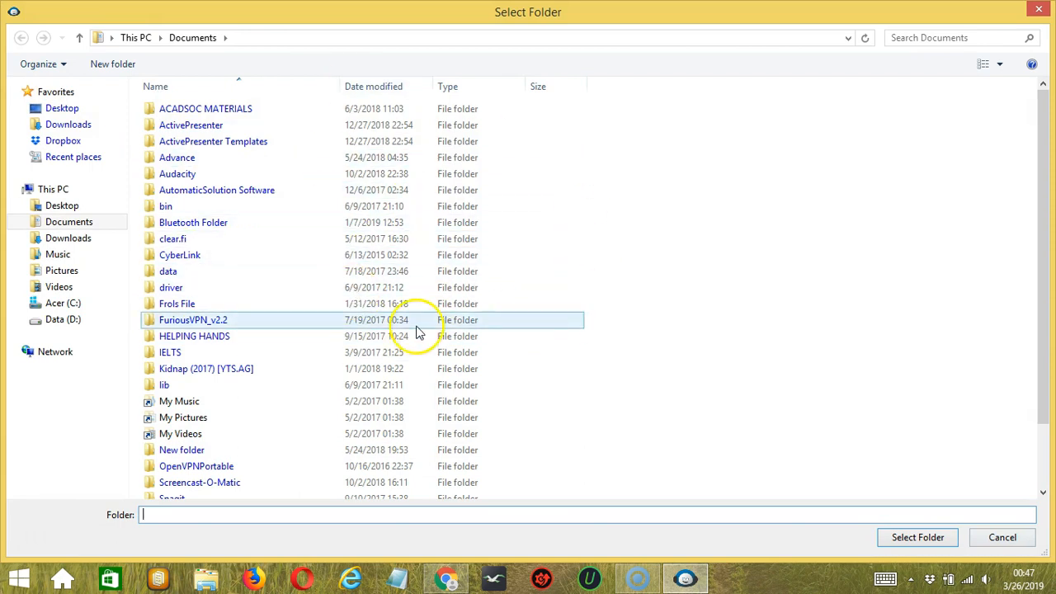
left_click(1003, 537)
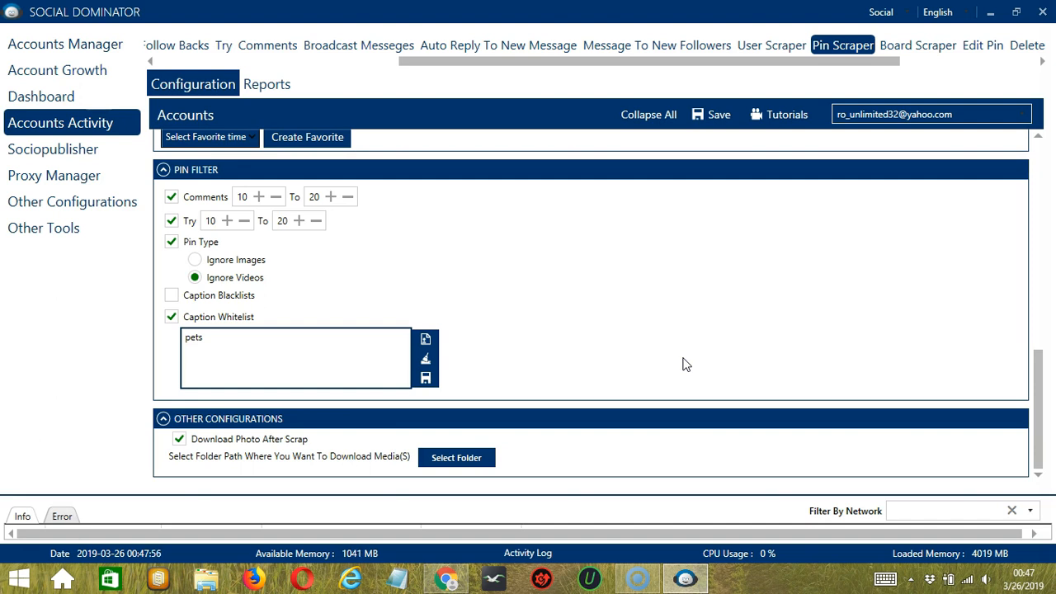
Save the Pin Scraper configuration for the account and set its status to Active
left_click(1037, 146)
left_click(714, 114)
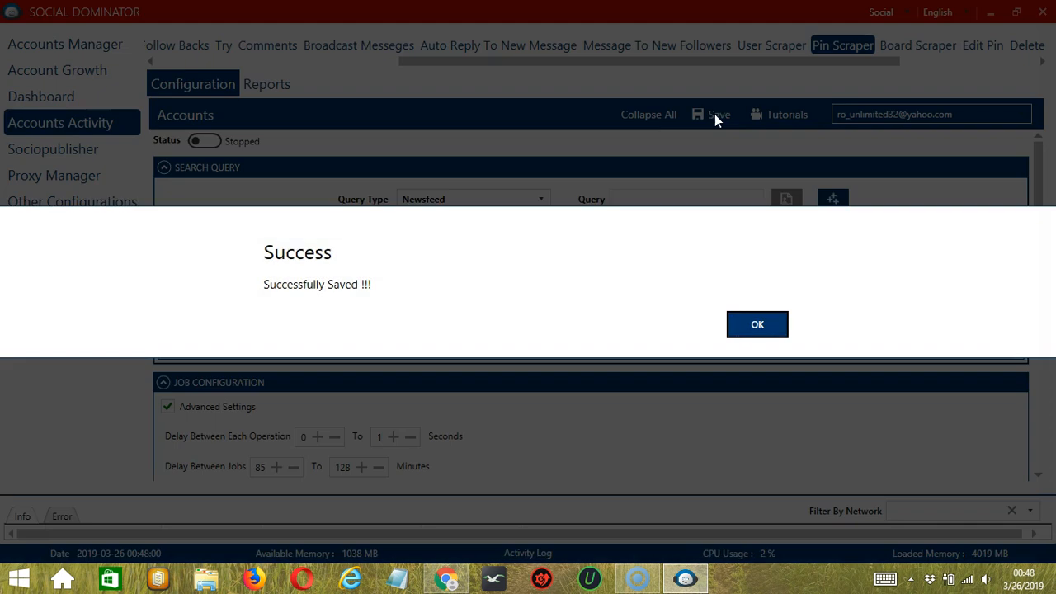
left_click(749, 323)
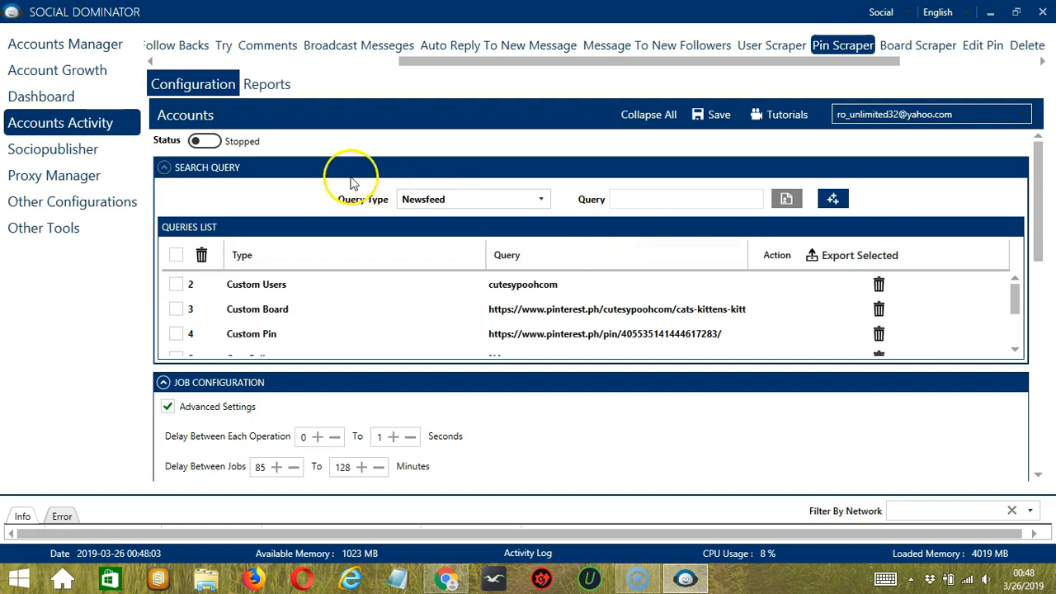
left_click(205, 141)
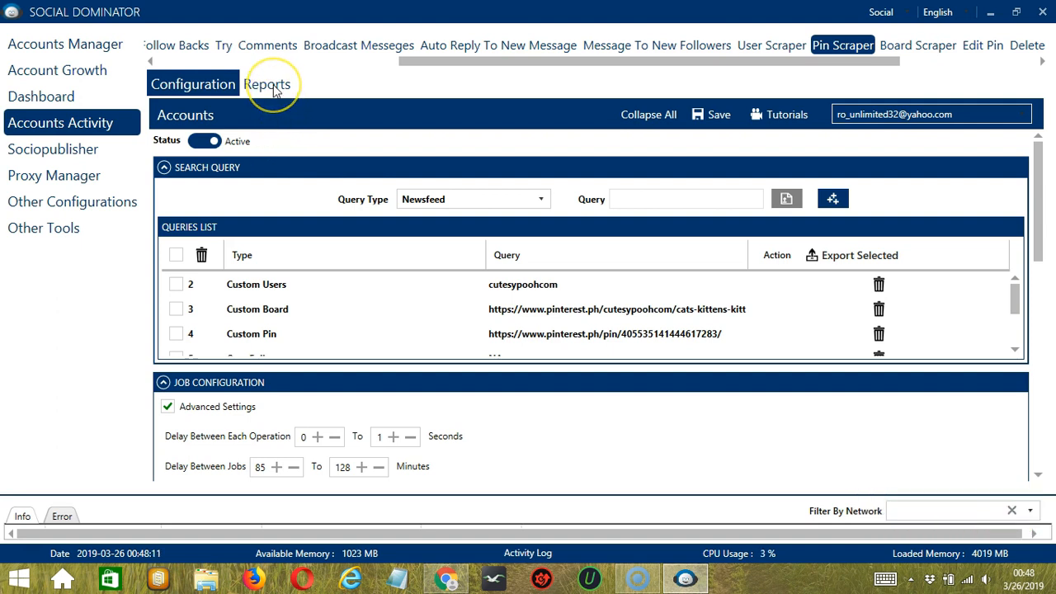
left_click(365, 146)
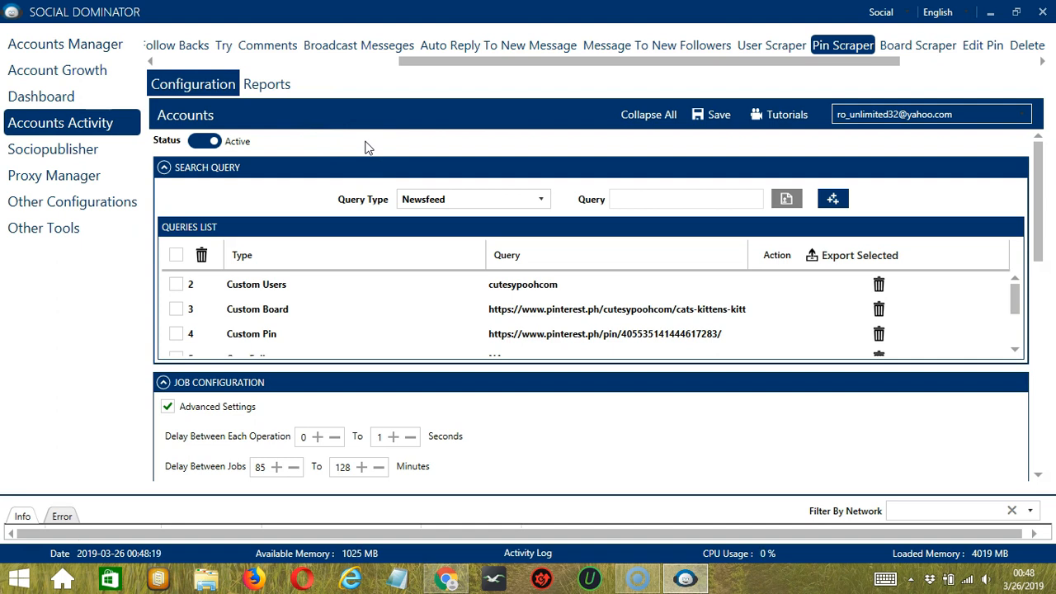
left_click(372, 146)
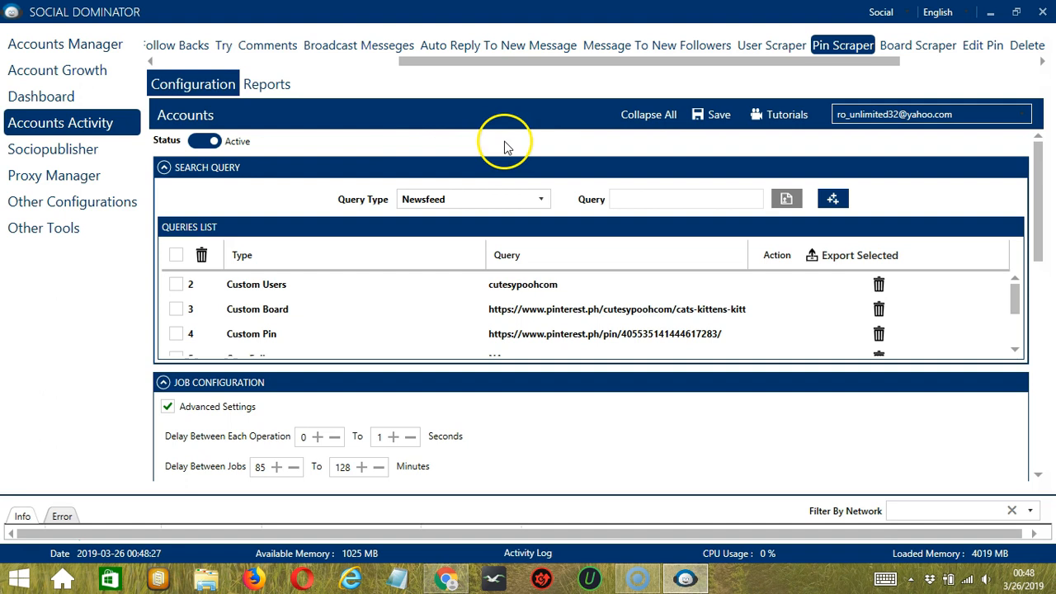
Switch the network to Pinterest and open a new Pin Scraper campaign
left_click(909, 14)
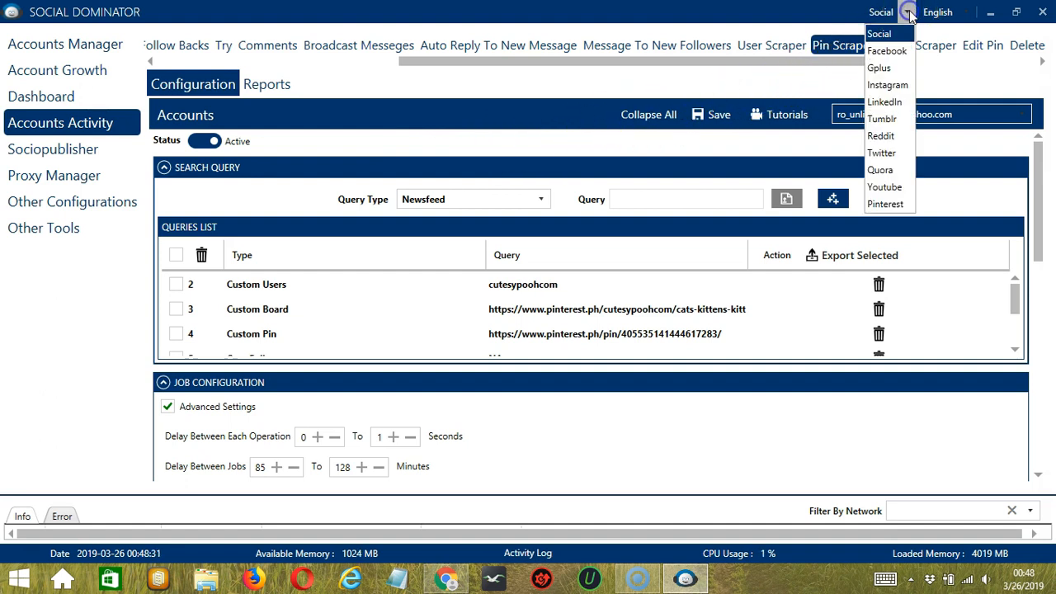
left_click(898, 201)
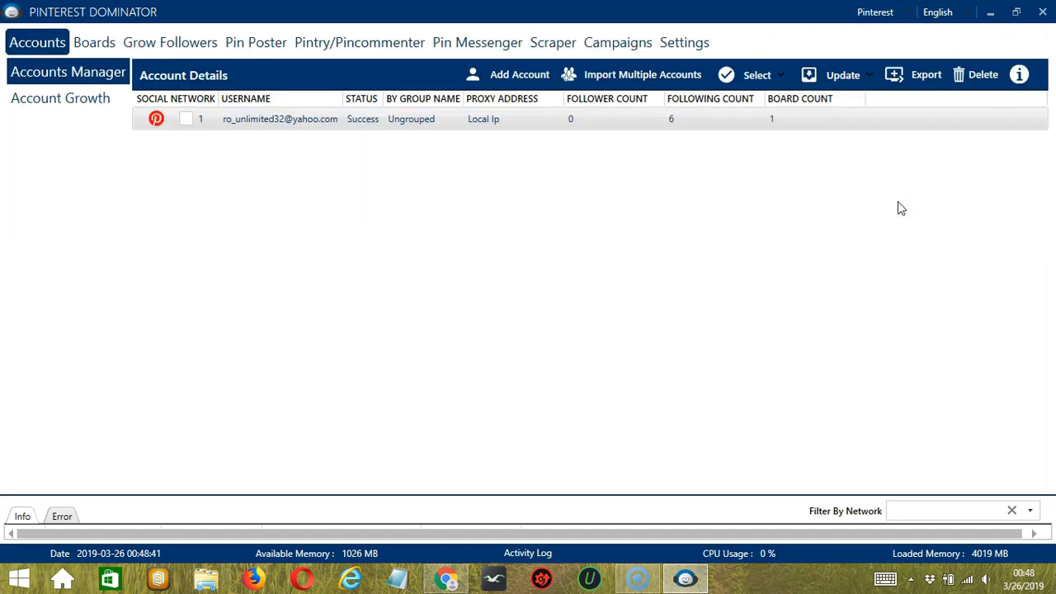
left_click(552, 45)
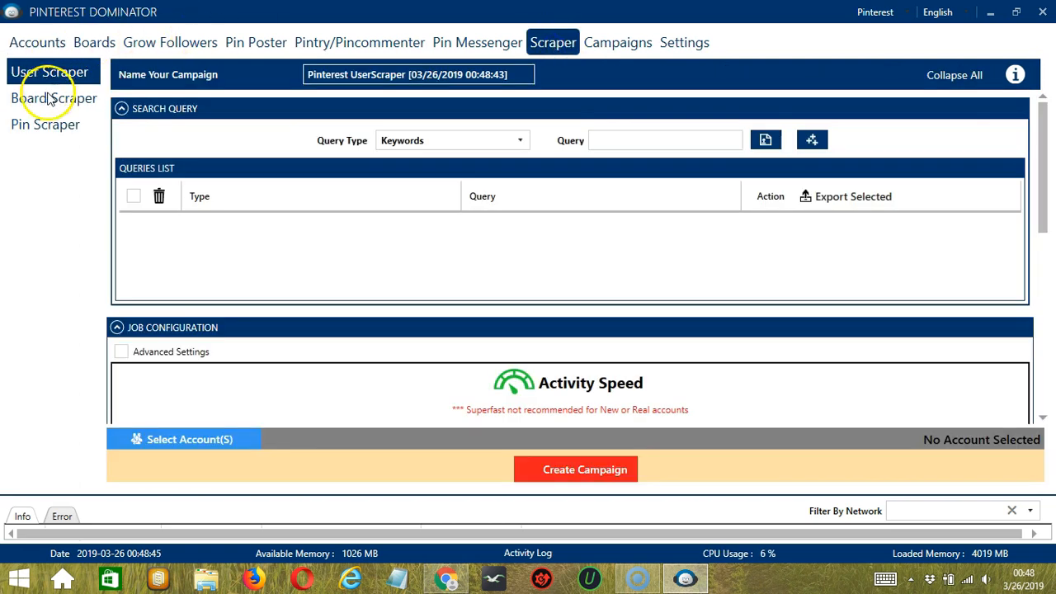
left_click(64, 132)
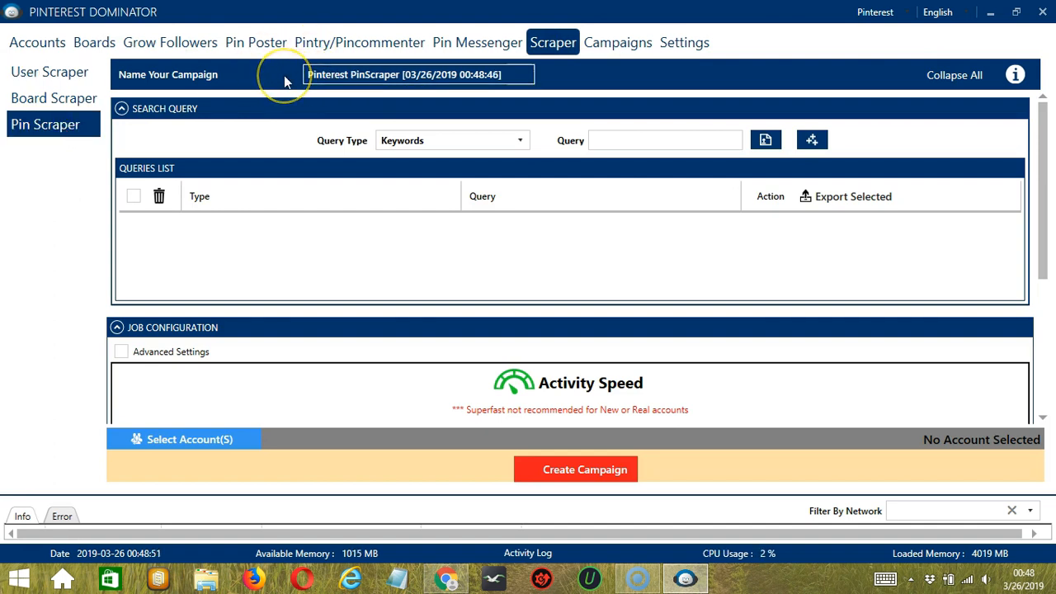
left_click(273, 135)
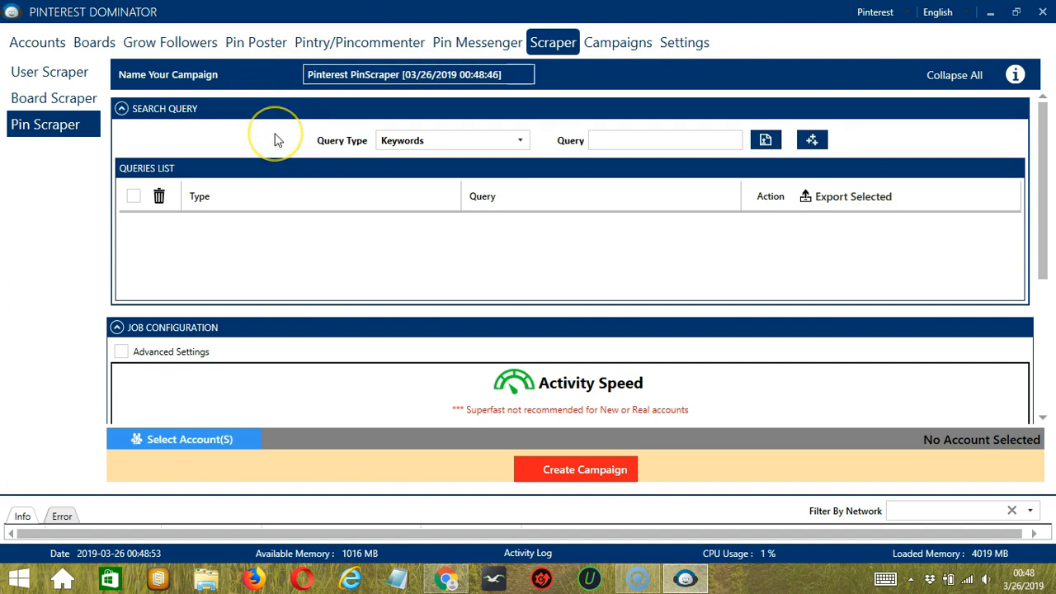
Add a Keywords search query for "pets" to the campaign's query list
left_click(472, 142)
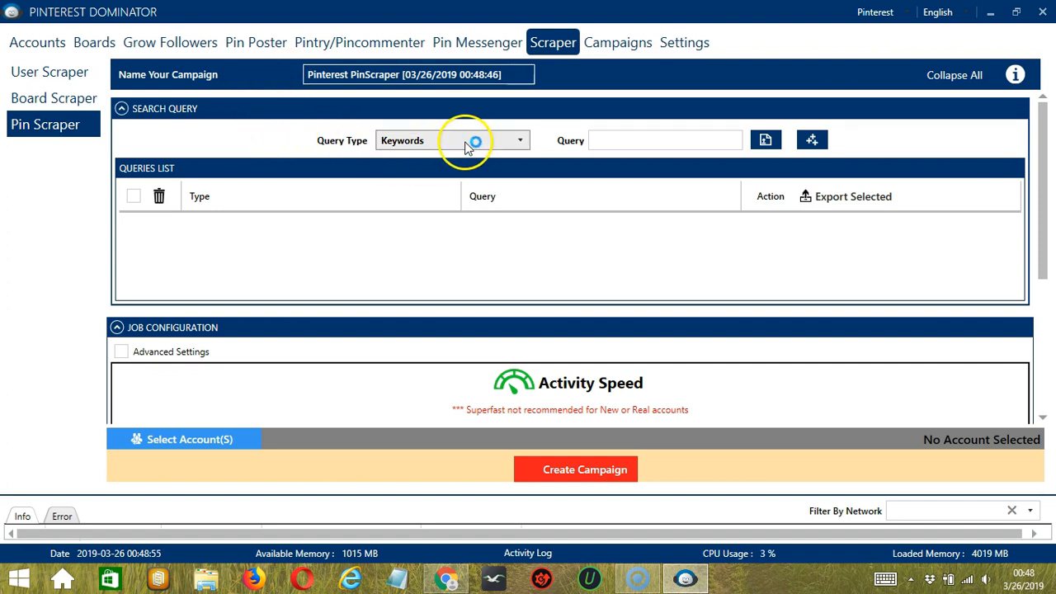
left_click(608, 140)
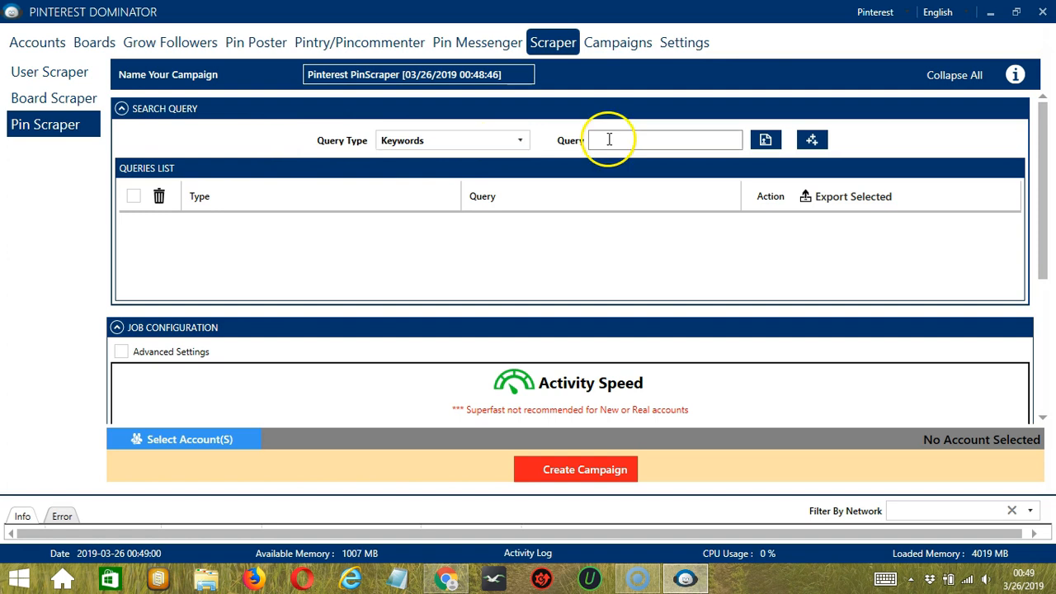
type("pets")
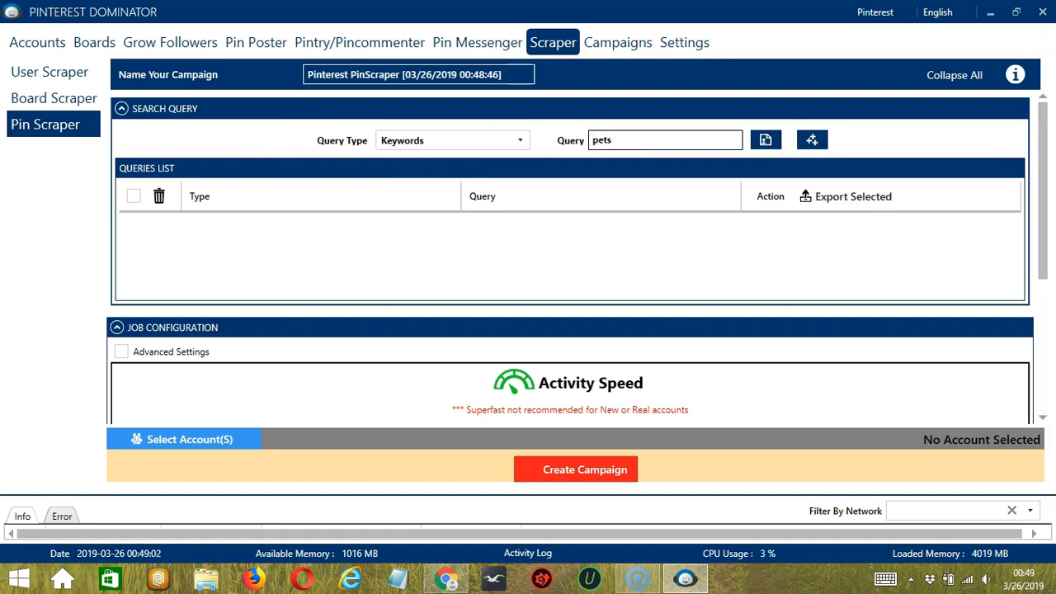
left_click(813, 140)
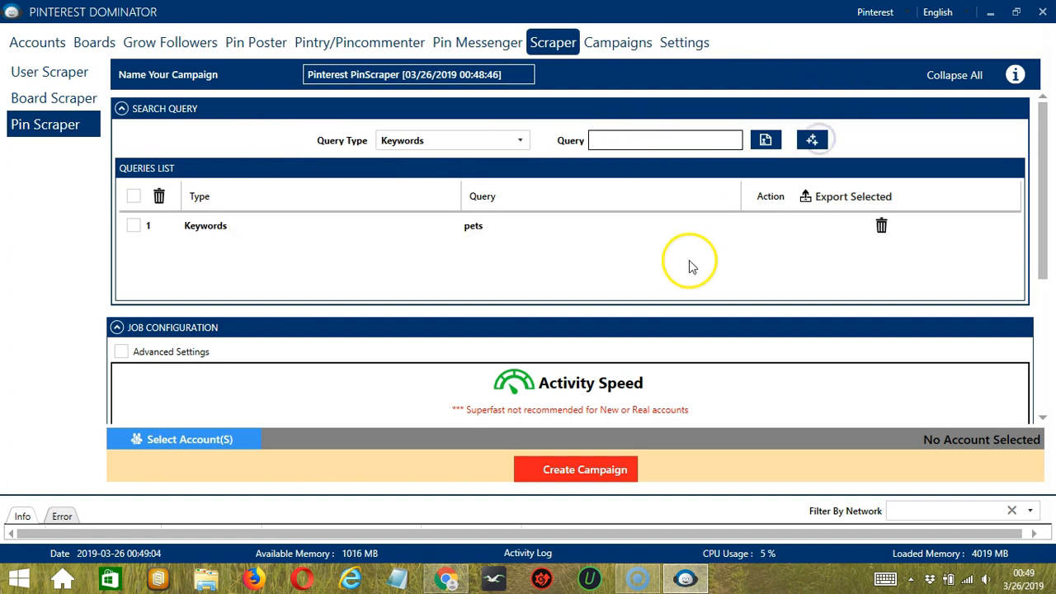
Enable the campaign's Pin Type filter with Ignore Videos and turn on Download Photo After Scrap
scroll(692, 266, "down", 5)
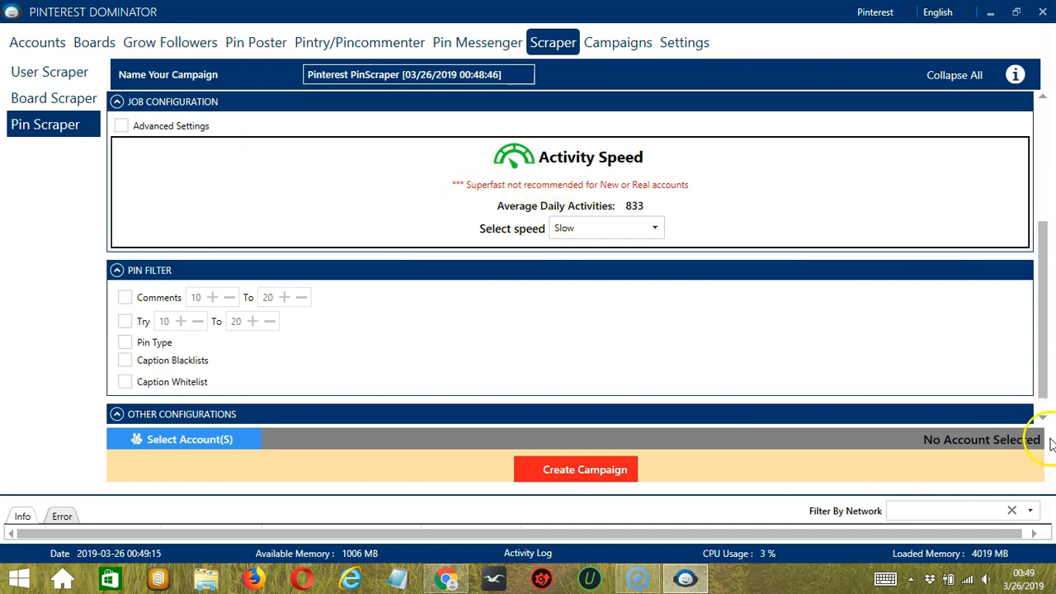
scroll(1050, 444, "down", 1)
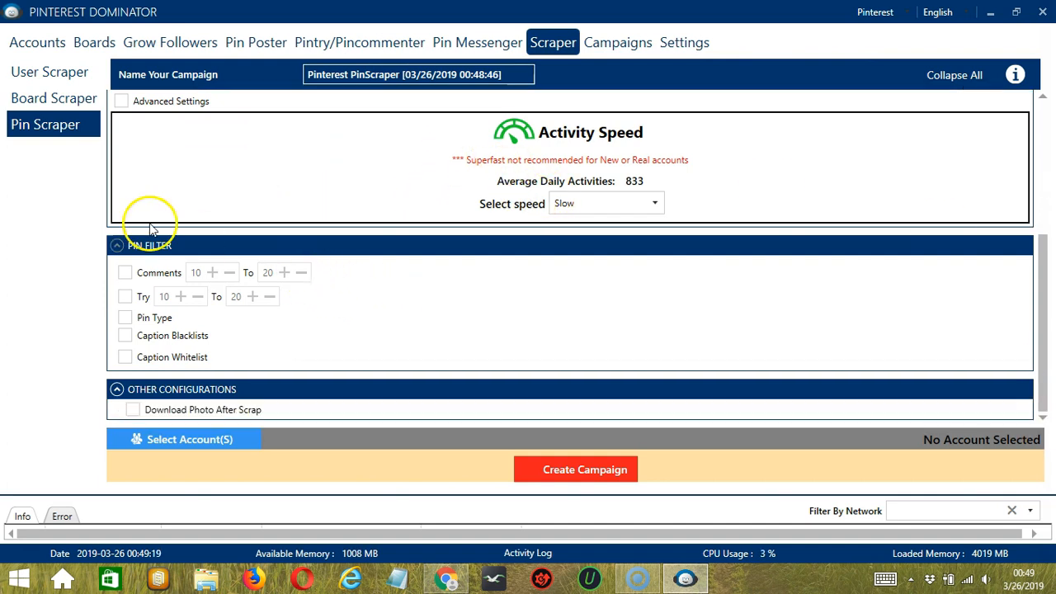
left_click(126, 317)
left_click(148, 353)
scroll(368, 407, "down", 1)
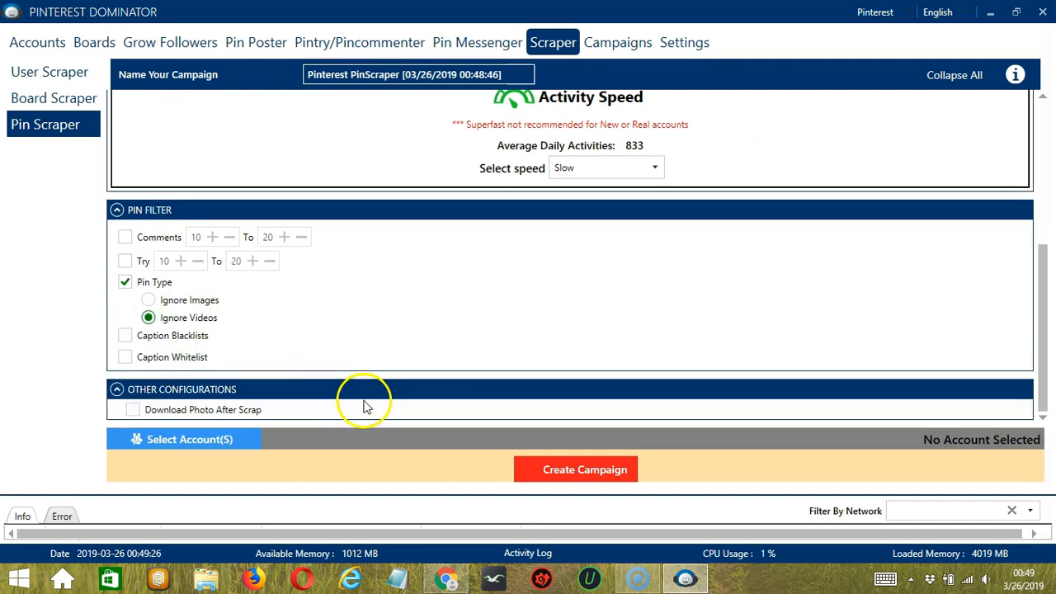
left_click(132, 410)
scroll(377, 395, "down", 1)
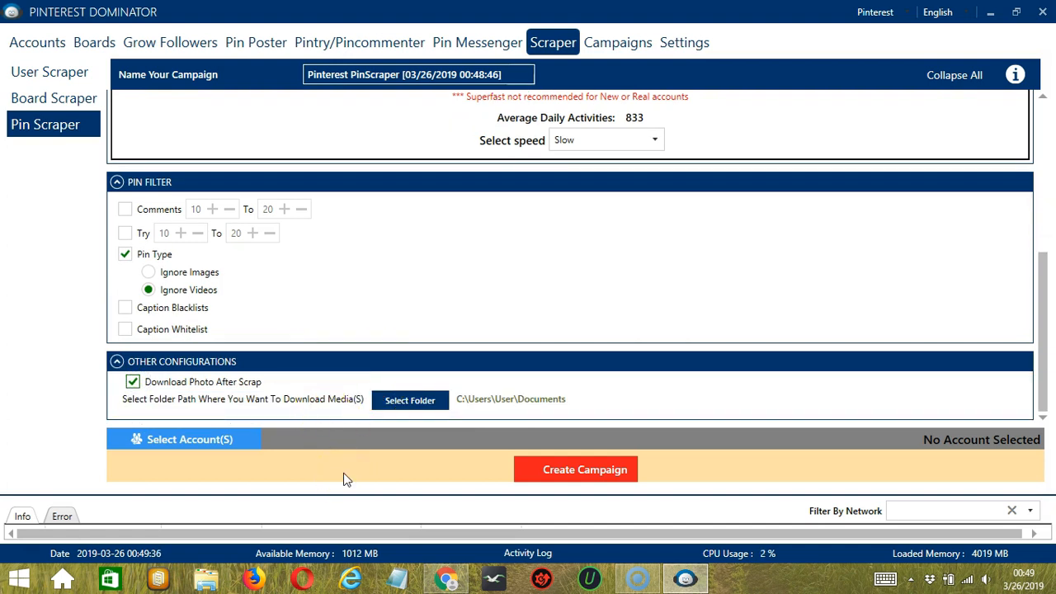
Assign the listed Pinterest account to the campaign and save the account selection
left_click(253, 438)
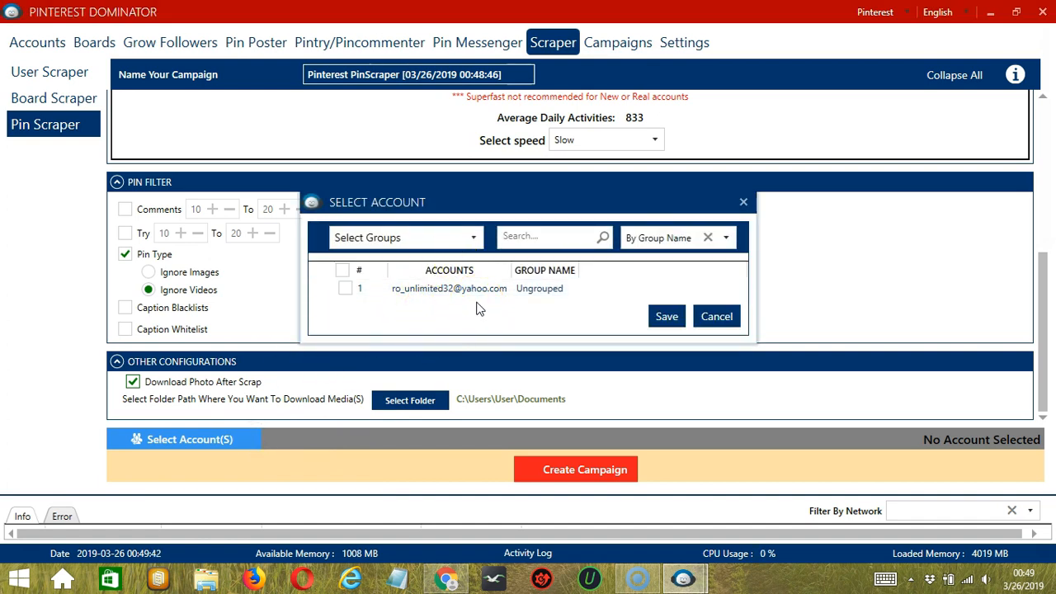
left_click(441, 297)
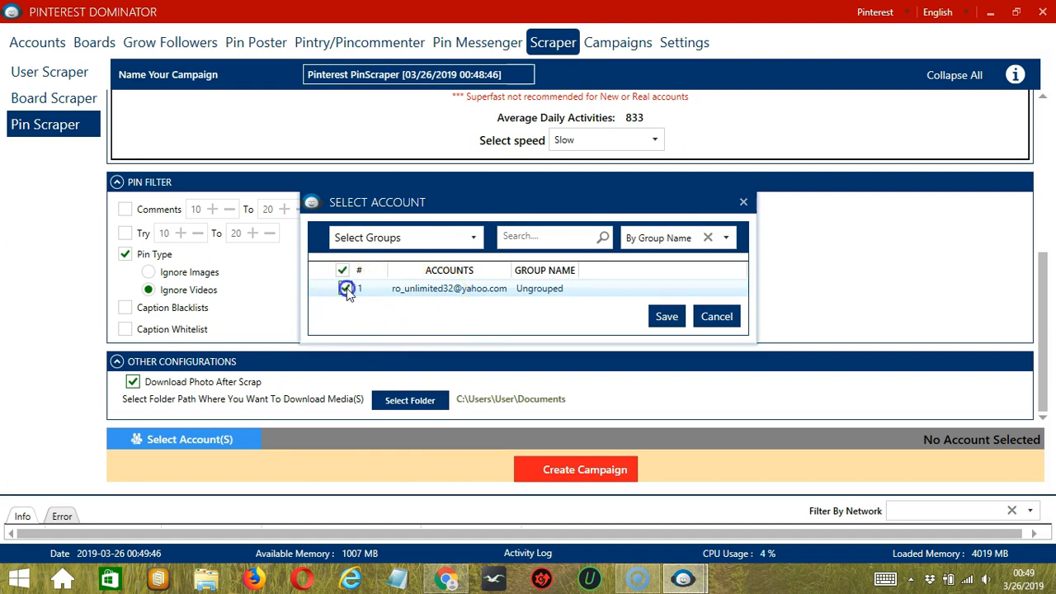
left_click(667, 316)
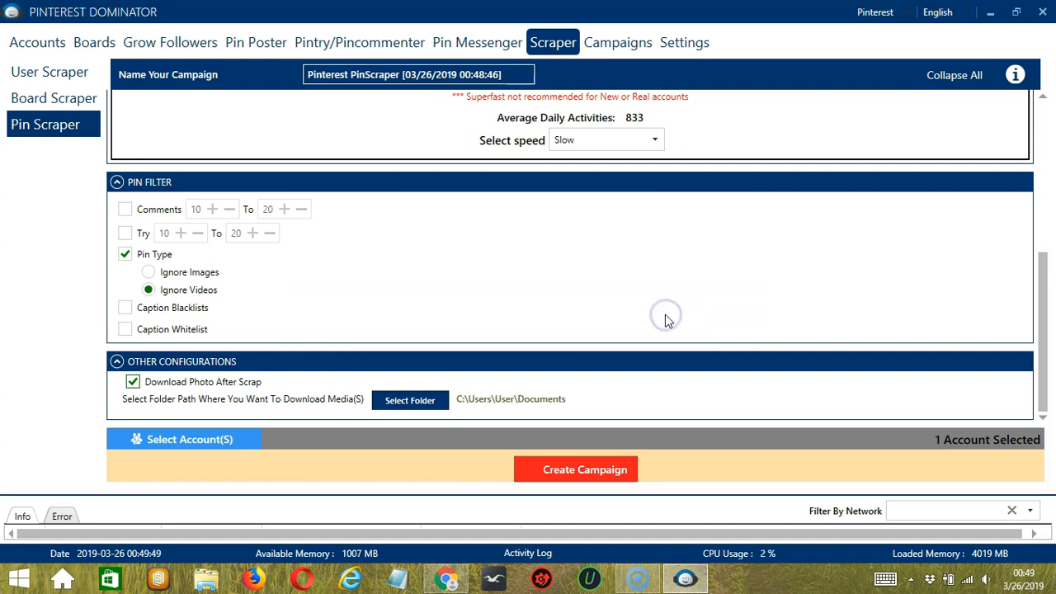
Create the Pin Scraper campaign, selecting the listed account so its previous PinScraper settings are overridden, and save
left_click(528, 469)
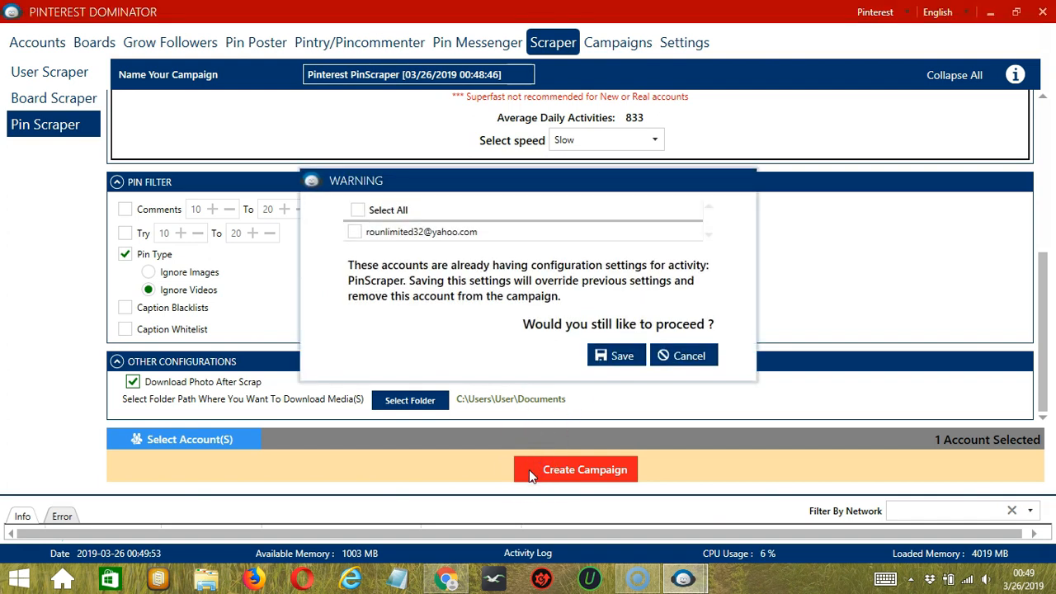
left_click(354, 231)
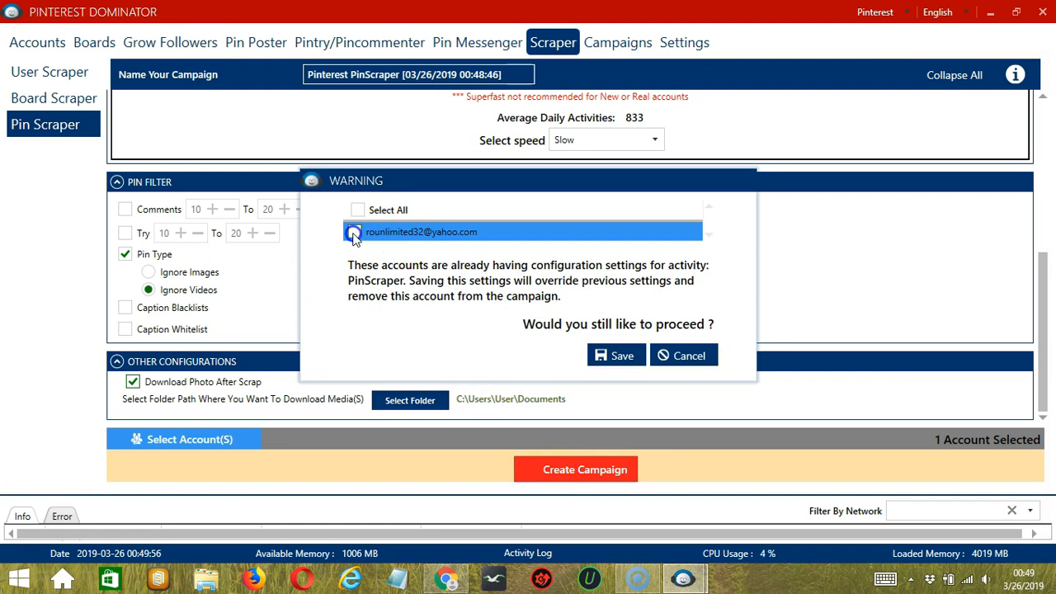
left_click(617, 356)
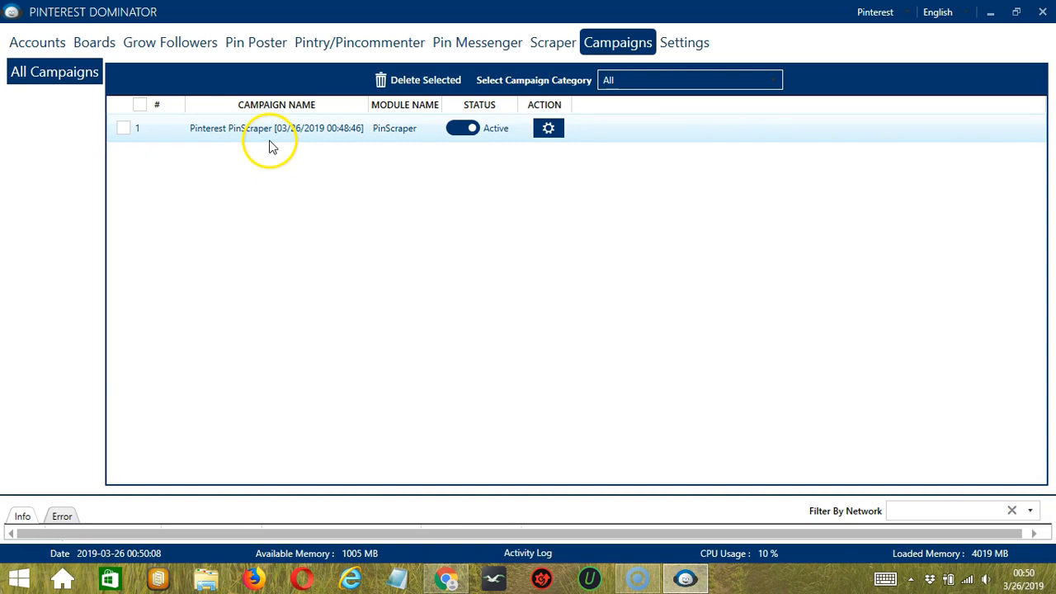
Pause the new PinScraper campaign and open its available actions to review options such as Duplicate Campaign, Delete and Report
left_click(454, 135)
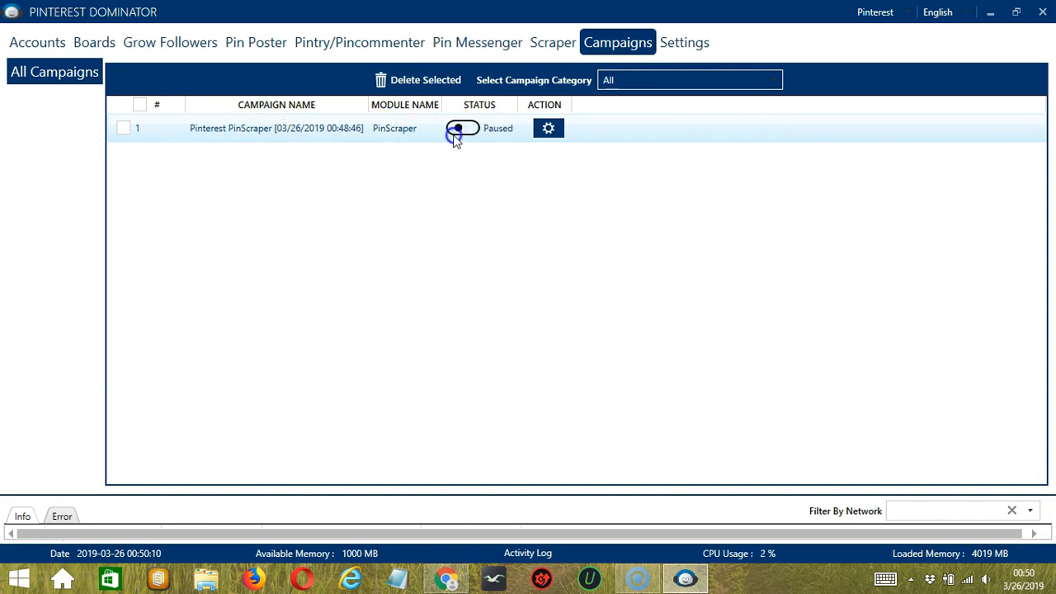
left_click(550, 129)
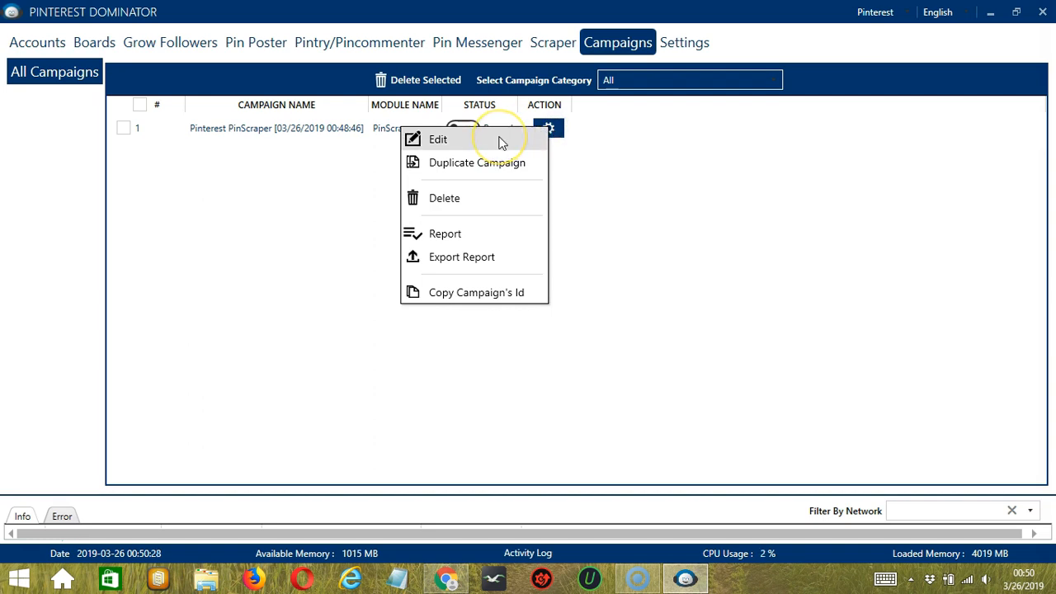
left_click(509, 166)
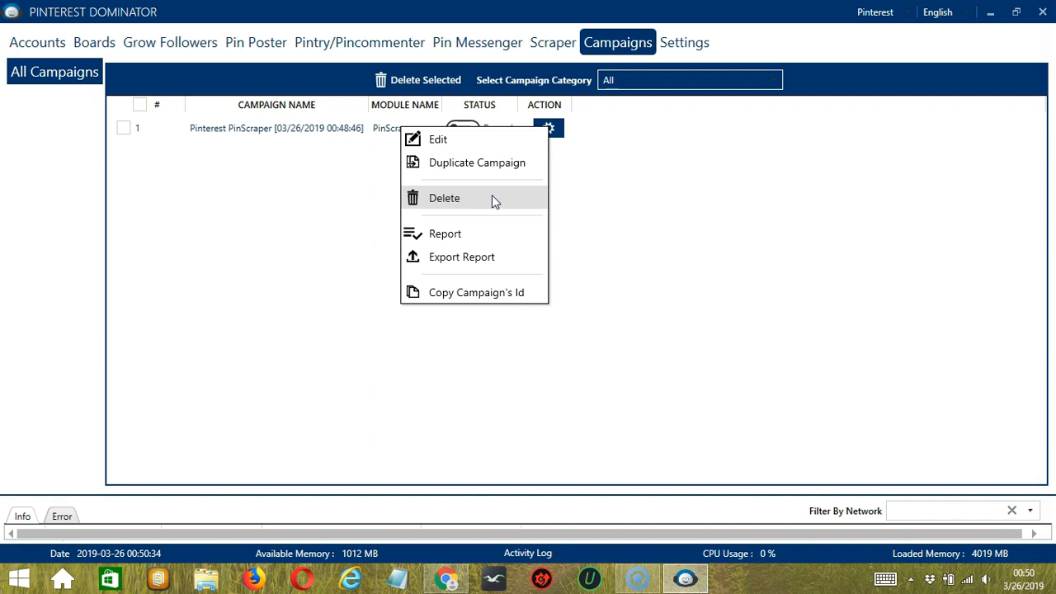
left_click(483, 233)
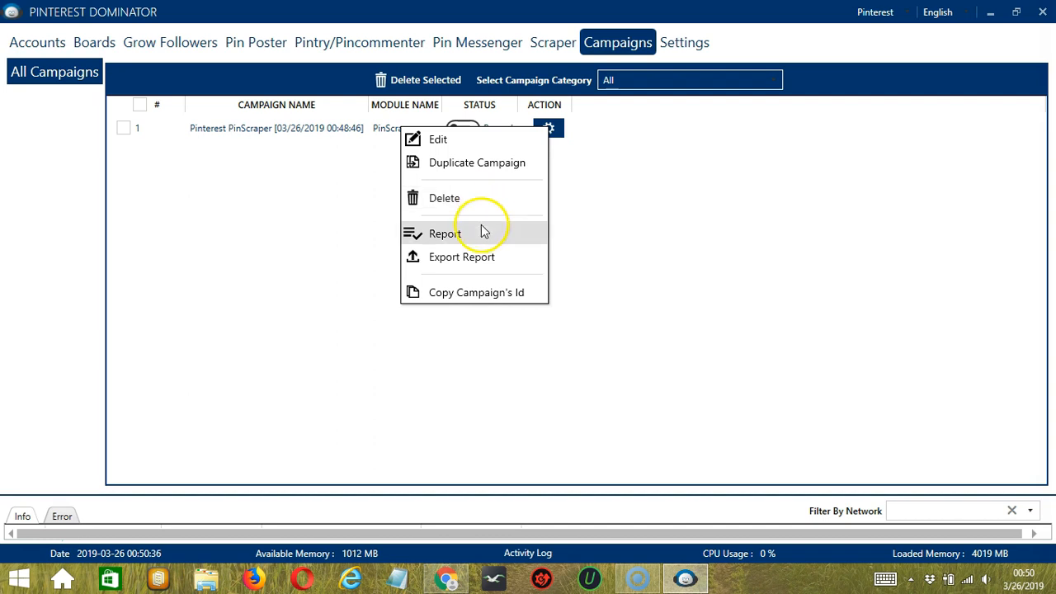